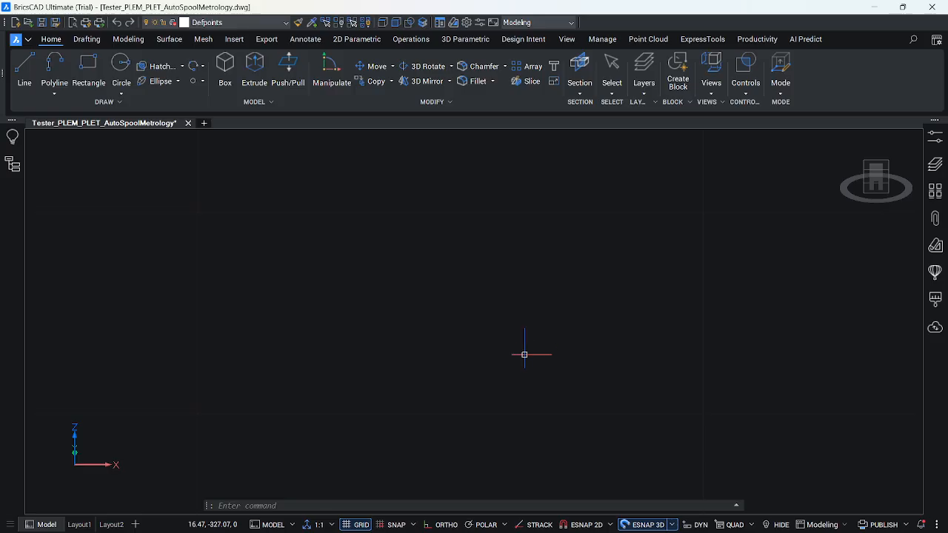
Switch to eg Spool Metrology.xls in Excel and review the DQZ Level Loops, structure heading and FINAL RESULT sheets, including the PLET pitch.
mouse_move(462, 527)
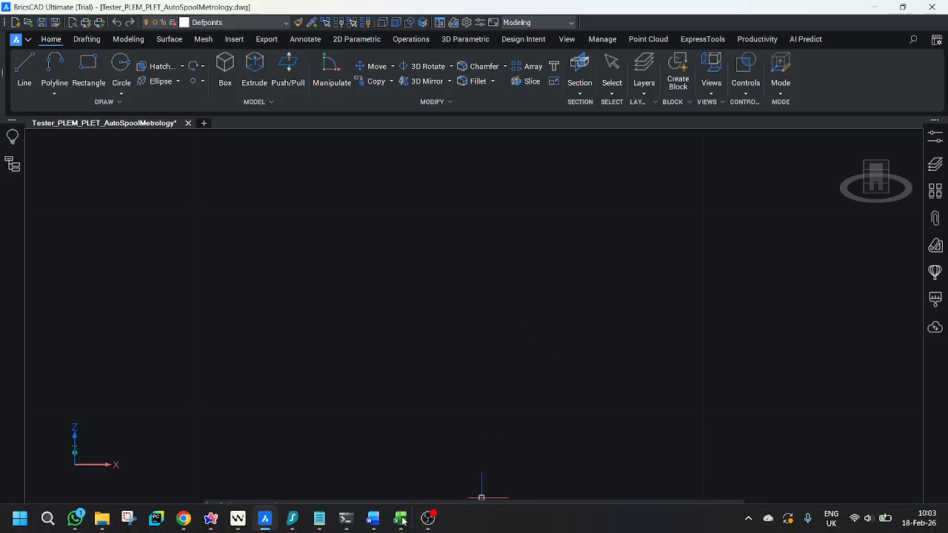
mouse_move(401, 520)
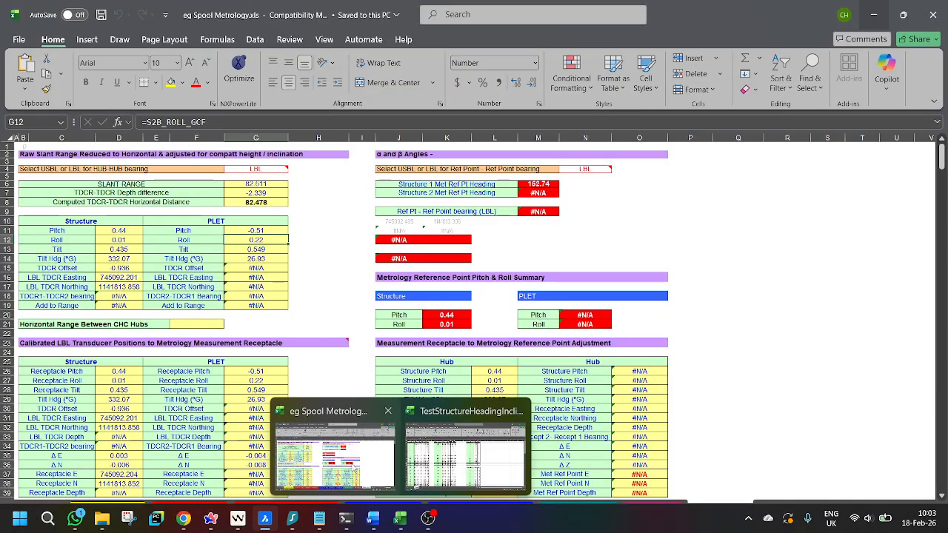
left_click(353, 468)
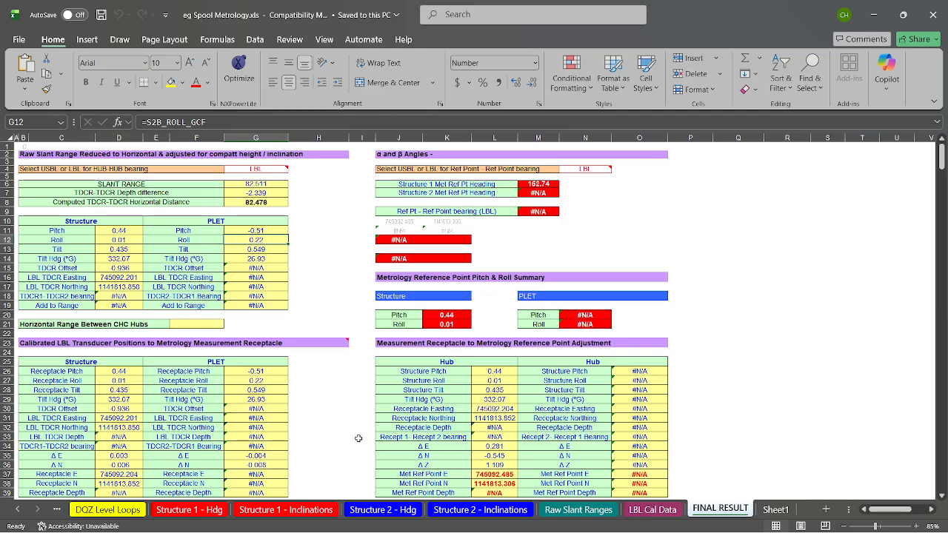
left_click(125, 510)
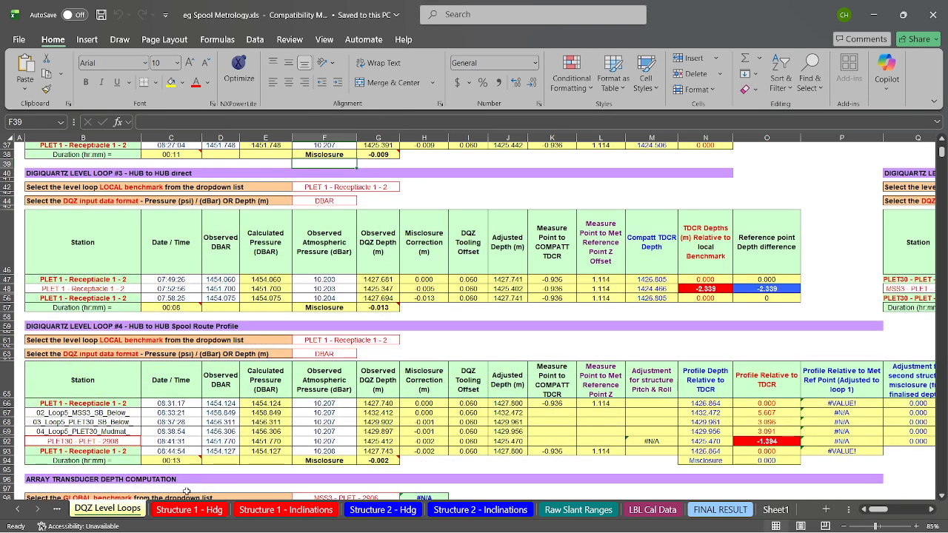
left_click(194, 514)
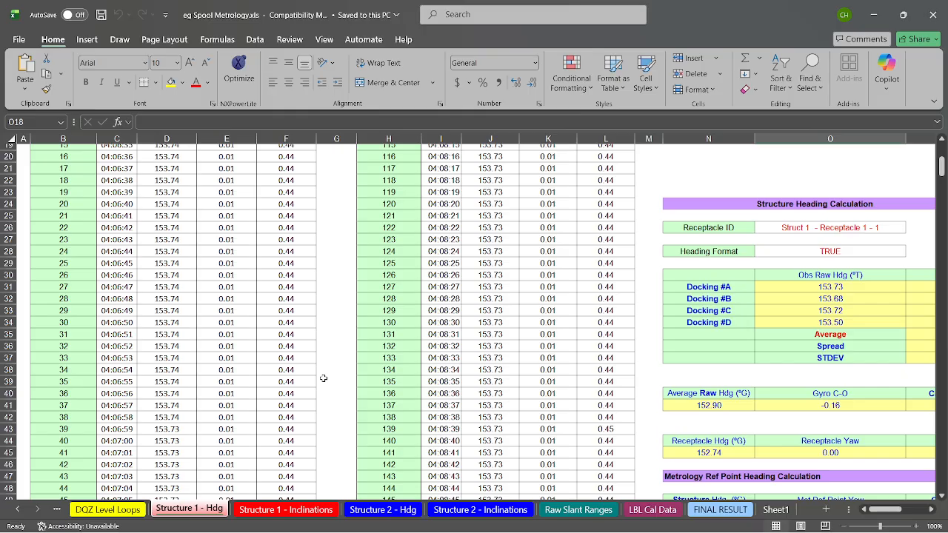
left_click(726, 510)
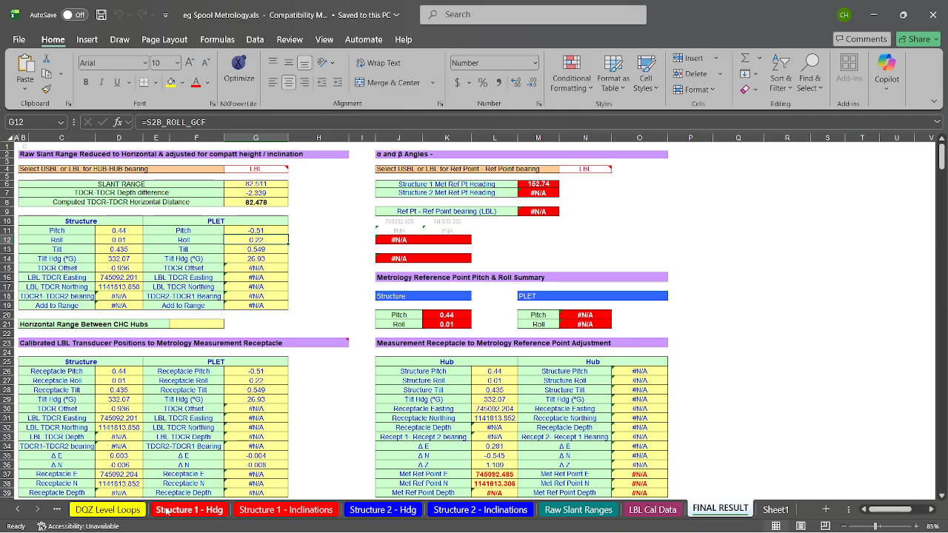
left_click(399, 509)
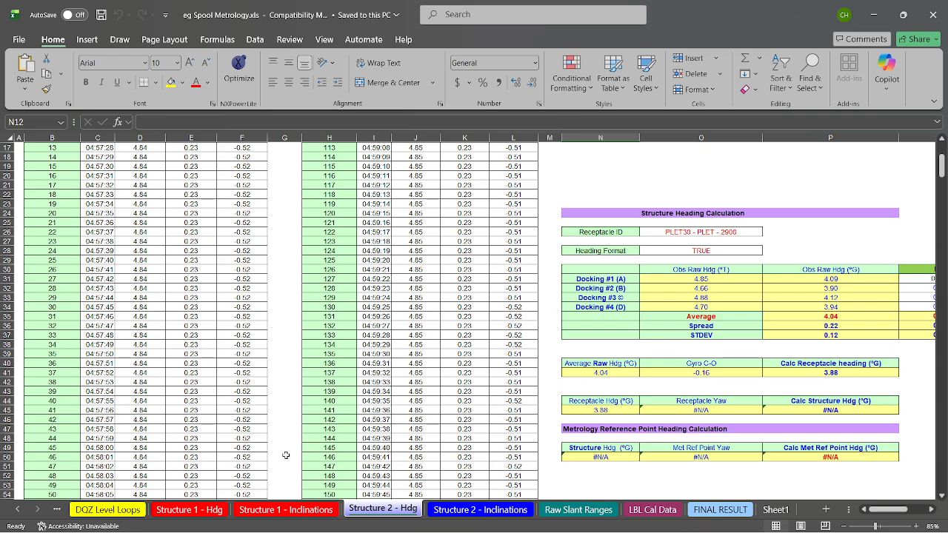
left_click(107, 509)
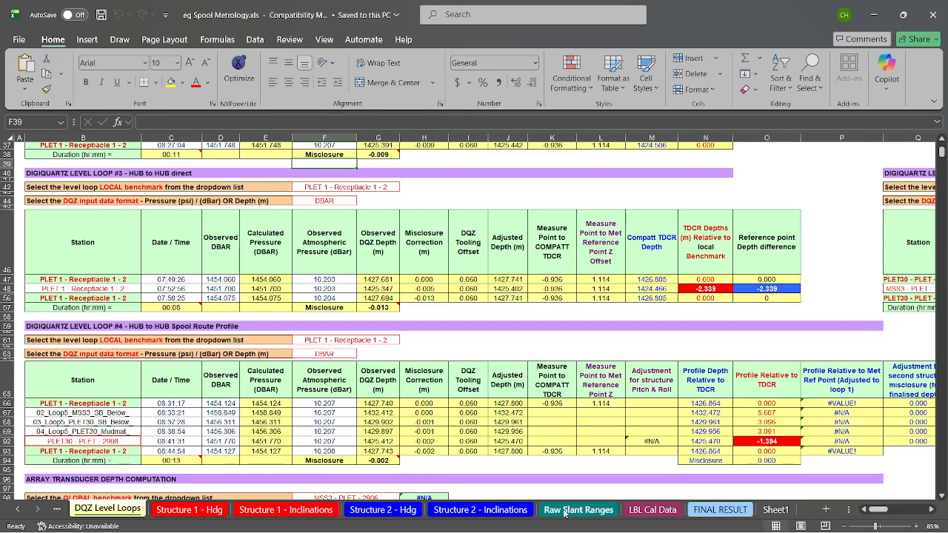
left_click(726, 510)
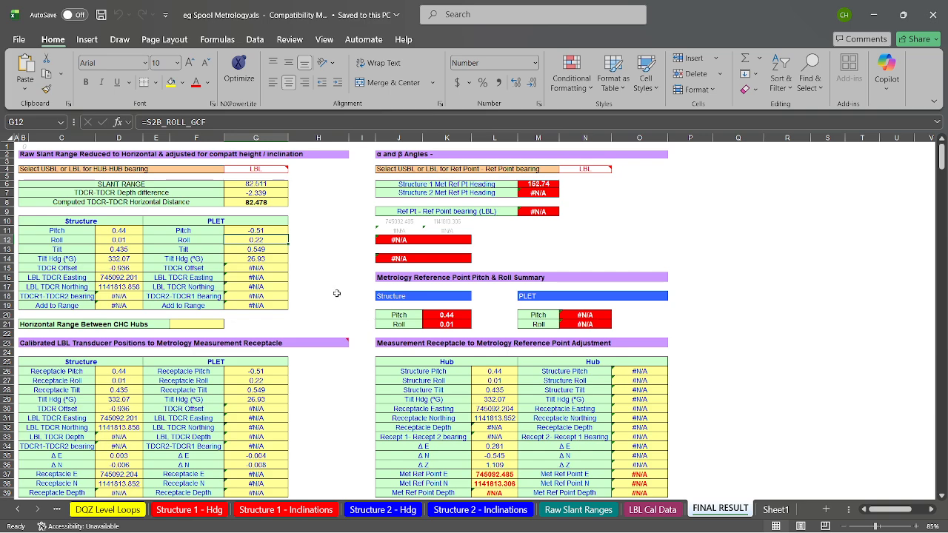
left_click(326, 247)
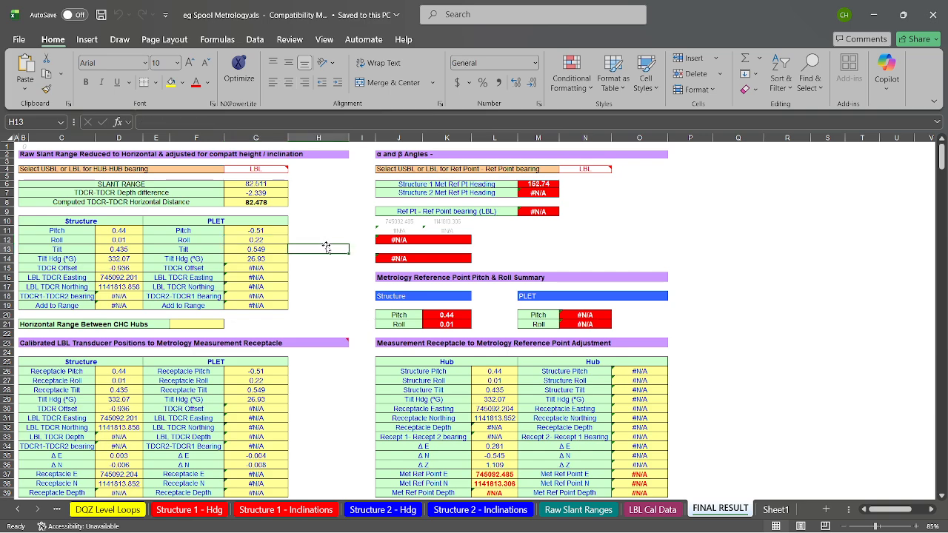
left_click(875, 17)
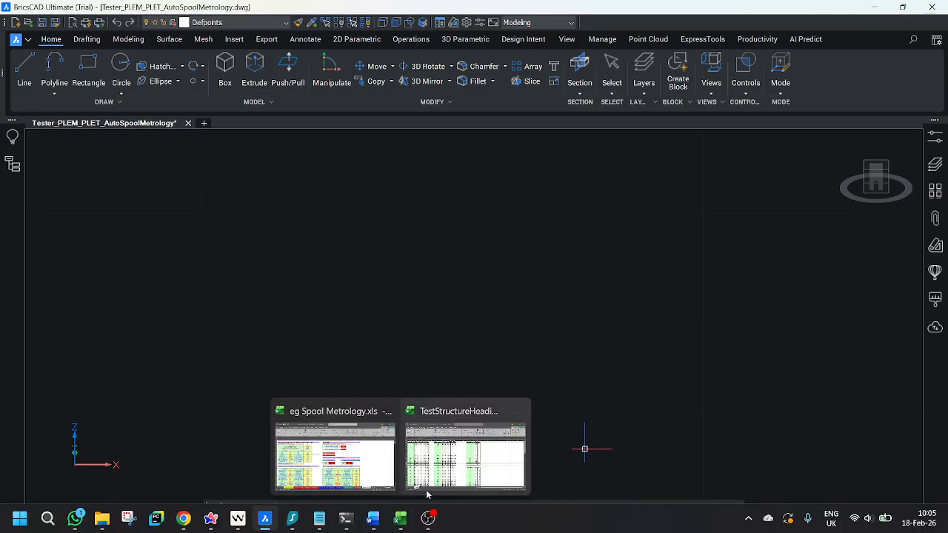
left_click(363, 454)
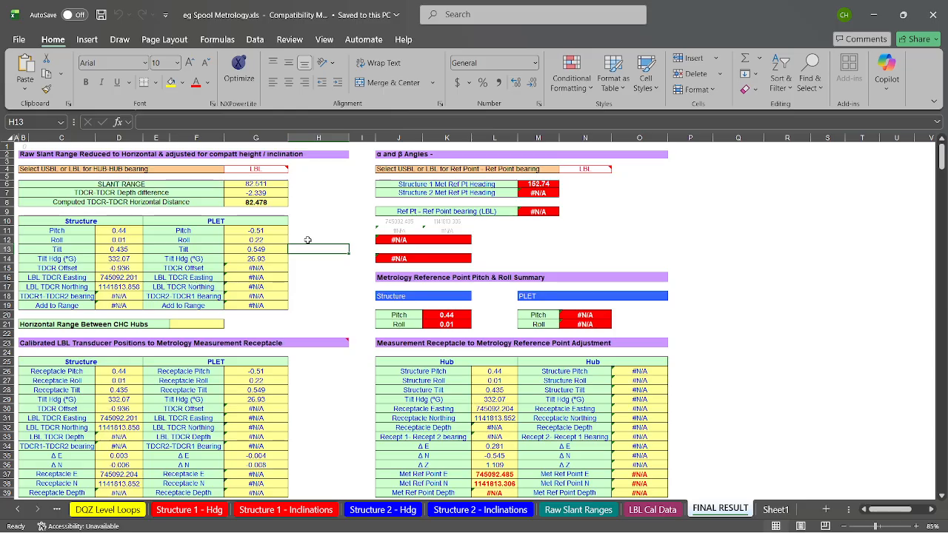
left_click(275, 230)
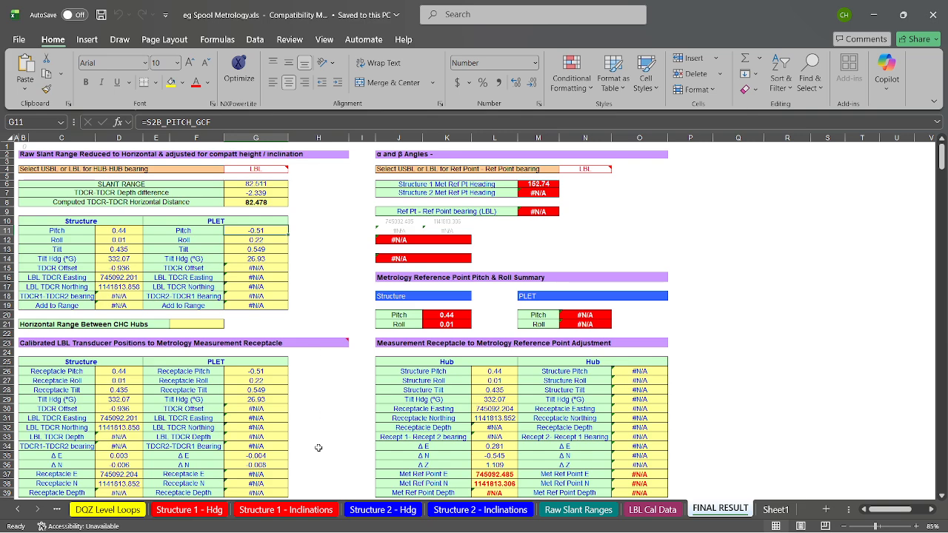
Bring up the TestStructureHeadingInclination workbook and examine its heading, pitch and roll observations from the first to the last row.
mouse_move(320, 530)
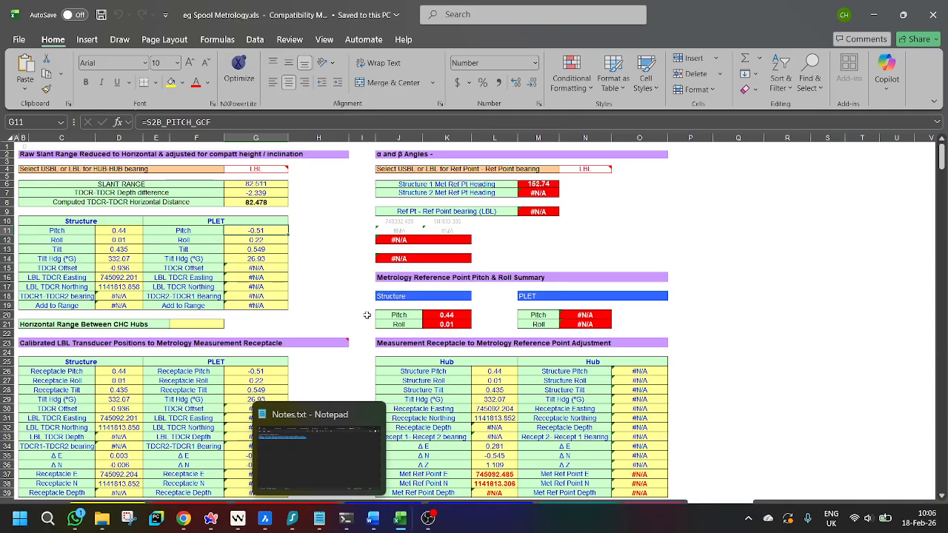
mouse_move(345, 519)
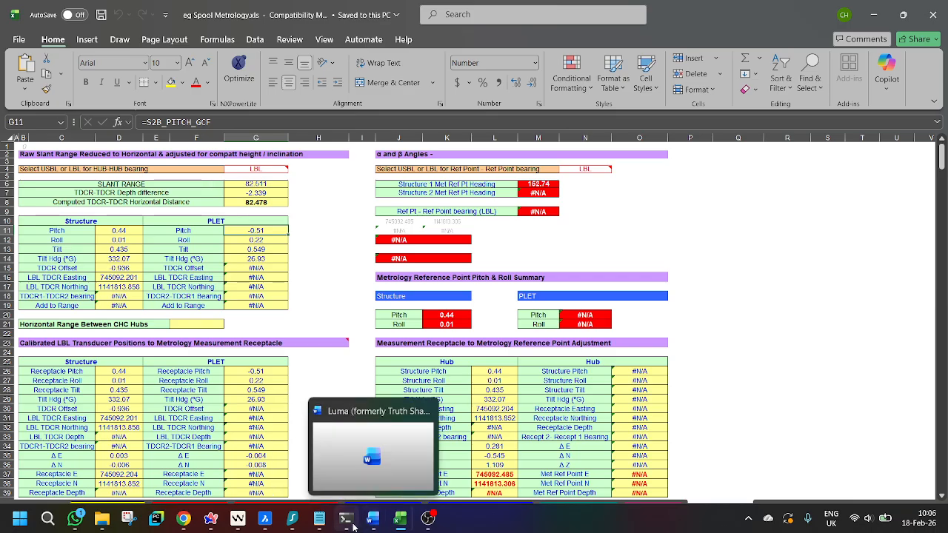
mouse_move(404, 523)
left_click(465, 455)
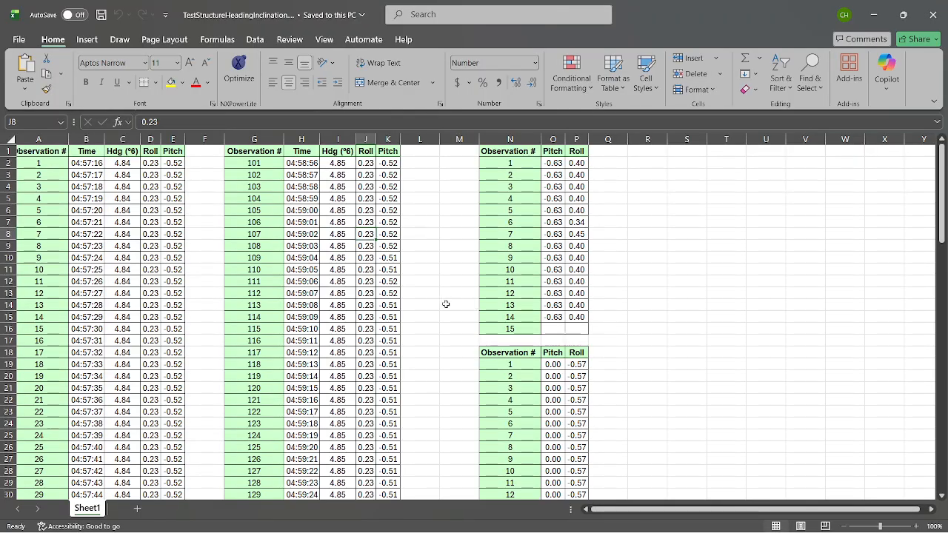
scroll(128, 238, "down", 8)
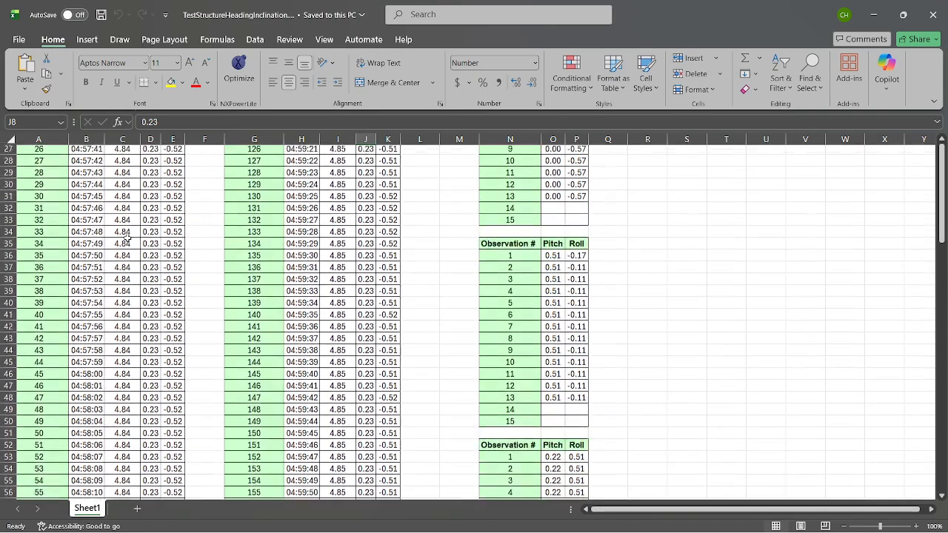
scroll(128, 239, "up", 8)
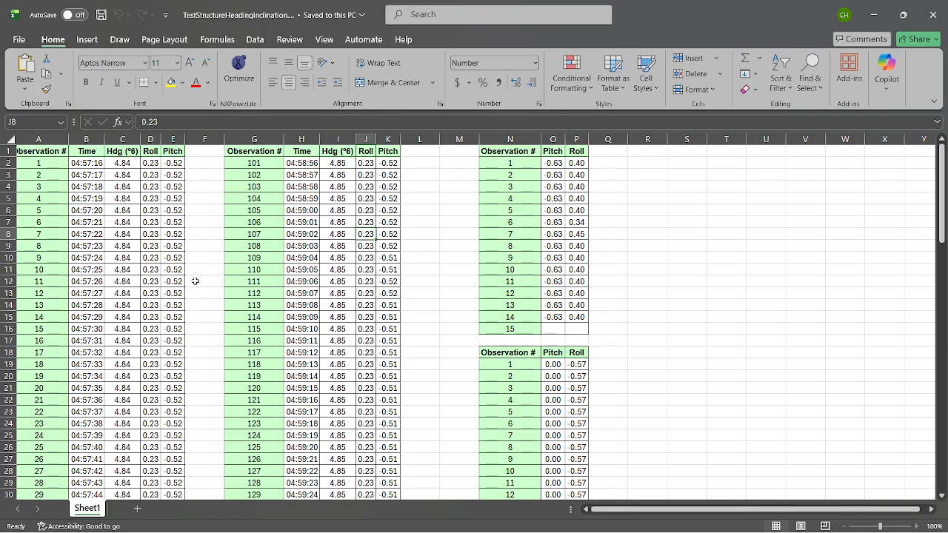
scroll(194, 281, "down", 20)
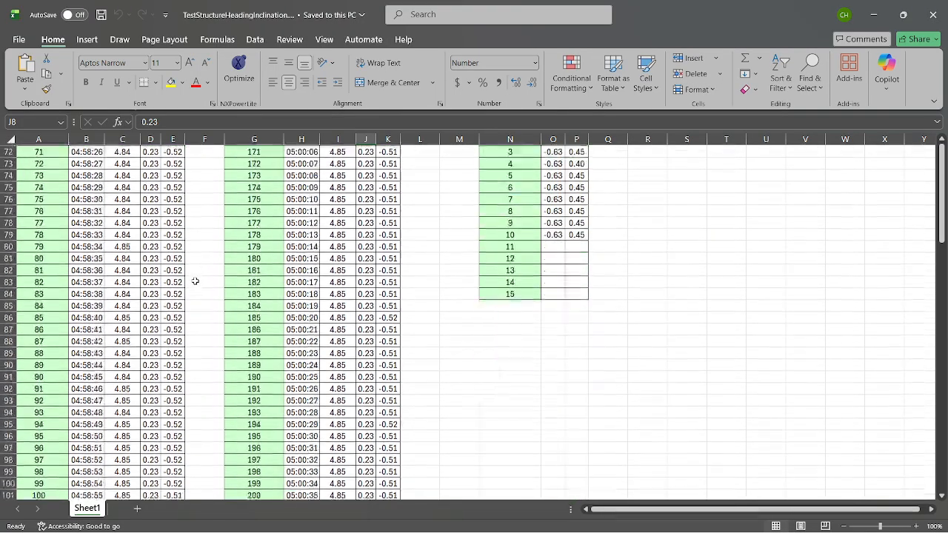
scroll(194, 280, "up", 20)
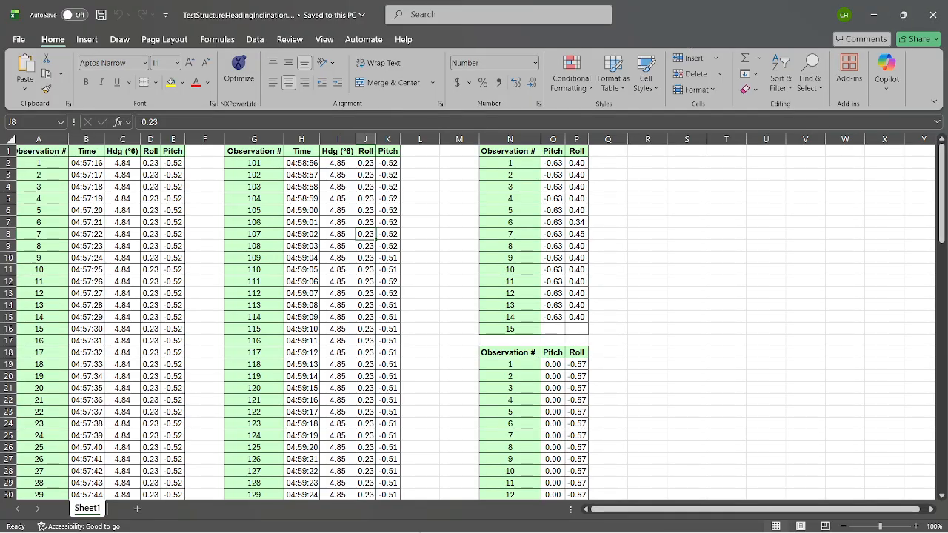
Switch to SurveyForge in Chrome and set the prompt to "Run Pitch/Roll/Heading survey checks. Display structure heading, inclination Direction, and inclination.".
mouse_move(347, 530)
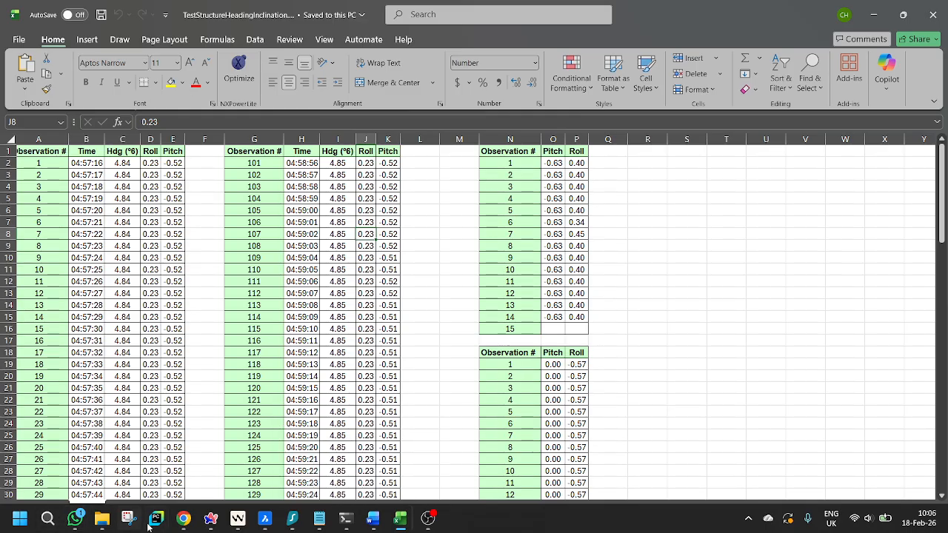
mouse_move(182, 519)
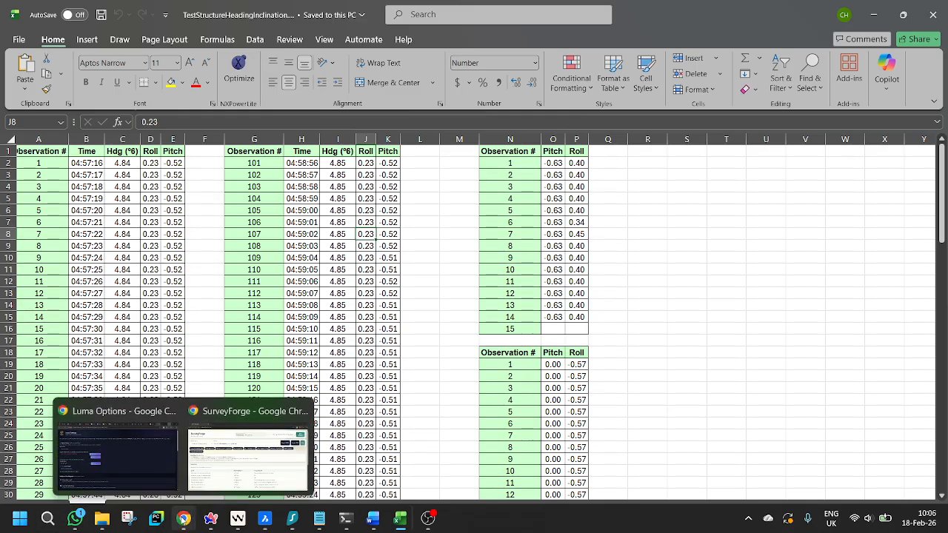
left_click(248, 455)
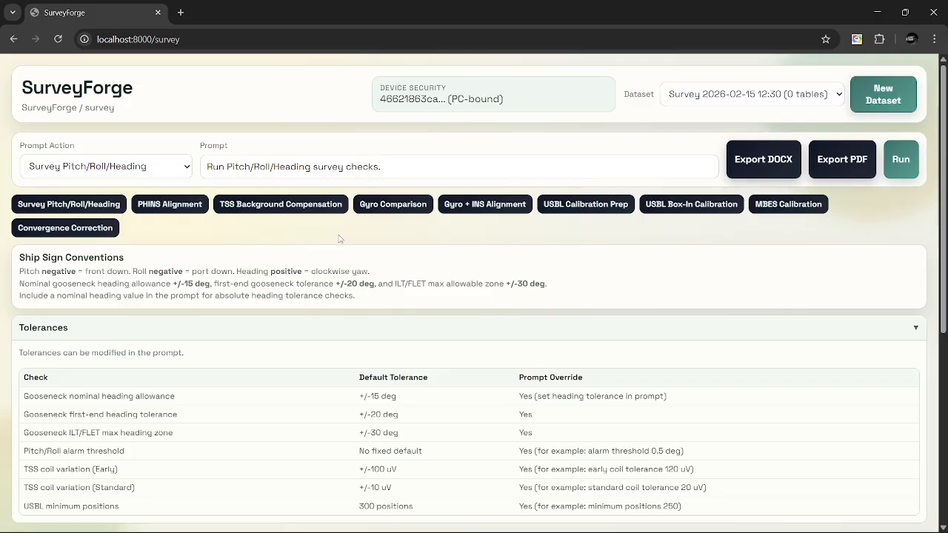
left_click(431, 166)
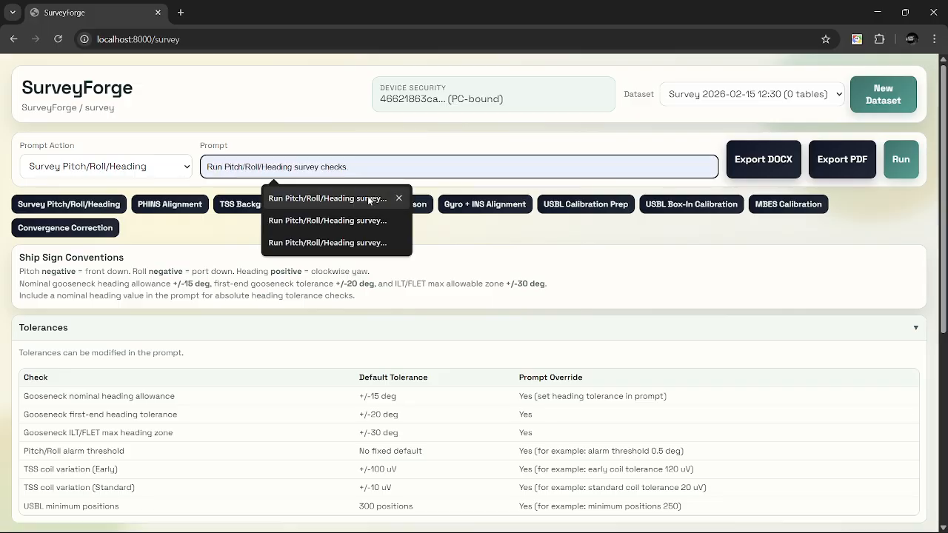
left_click(355, 221)
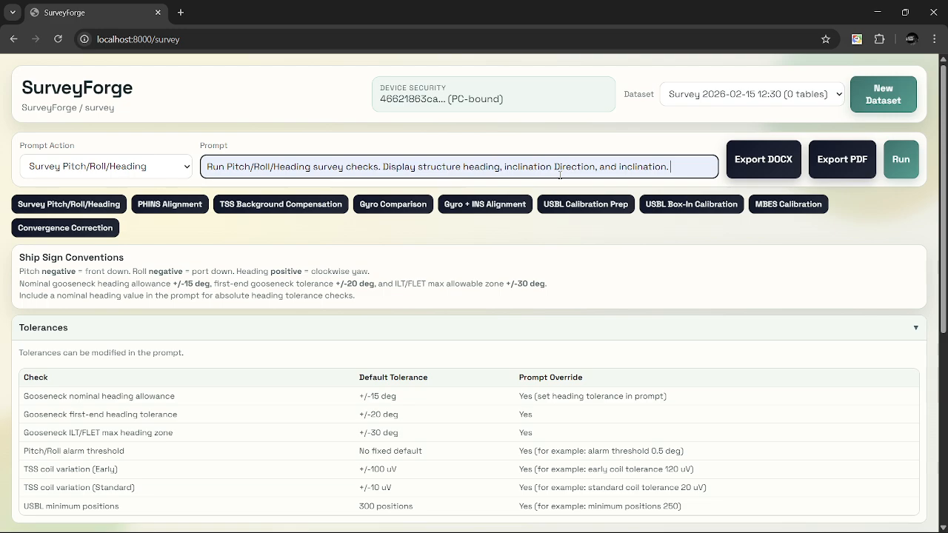
Upload TestStructureHeadingInclination.xlsx from the SurveySolution meta folder to the SurveyForge dataset.
scroll(527, 270, "down", 3)
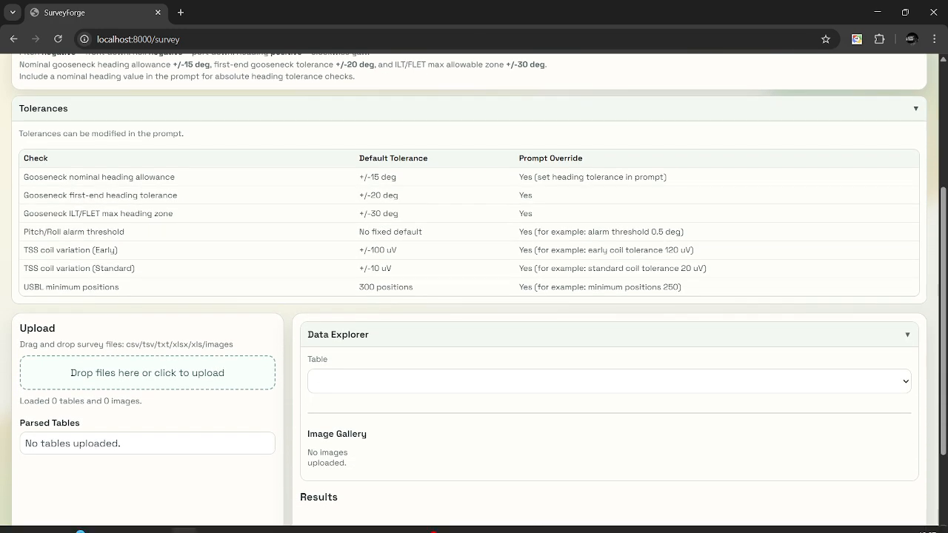
mouse_move(411, 523)
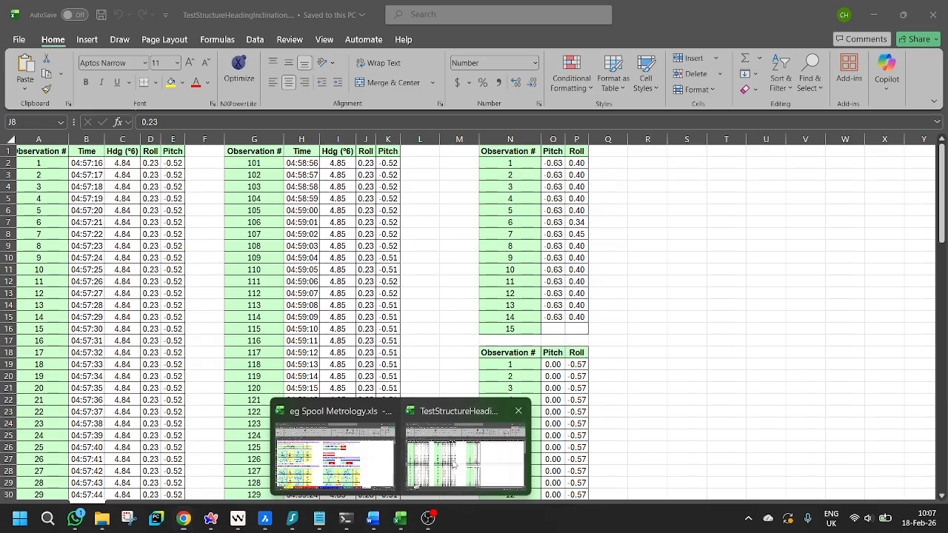
left_click(465, 453)
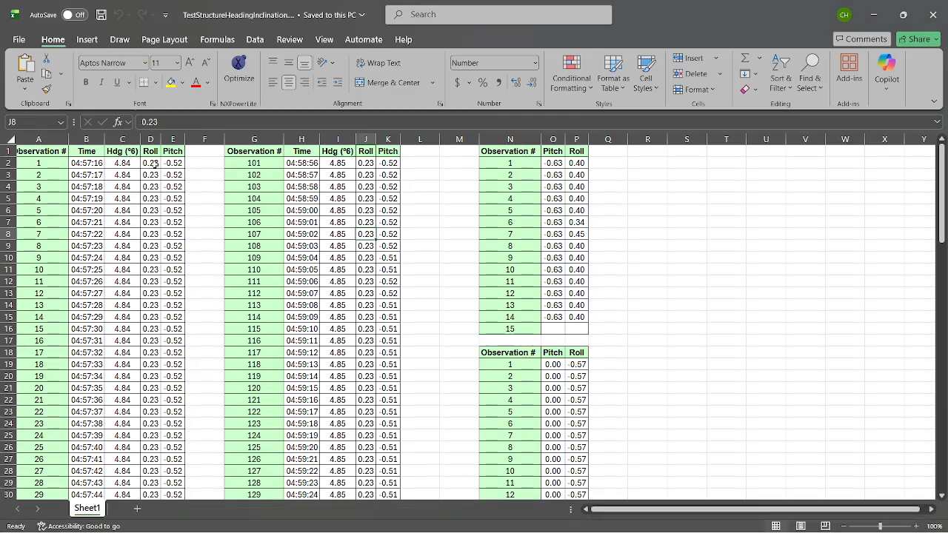
left_click(873, 14)
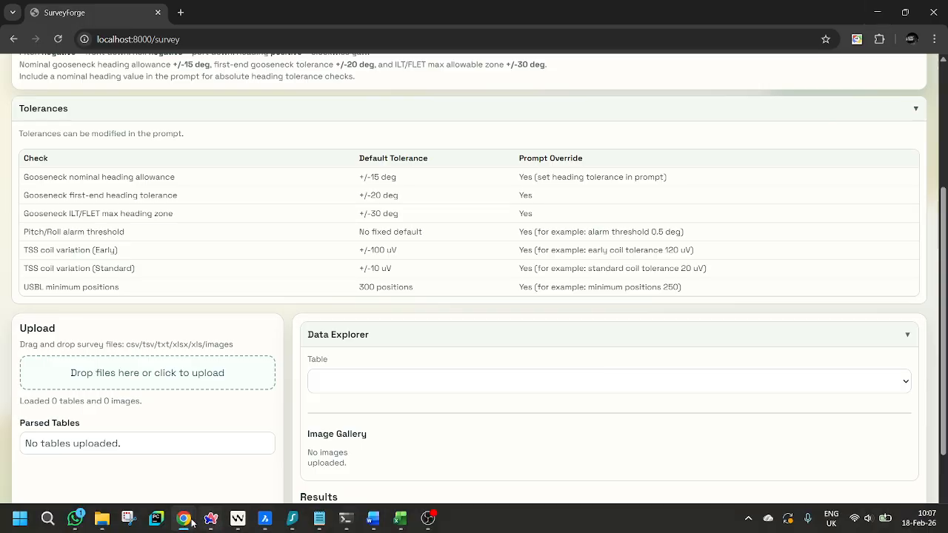
left_click(103, 523)
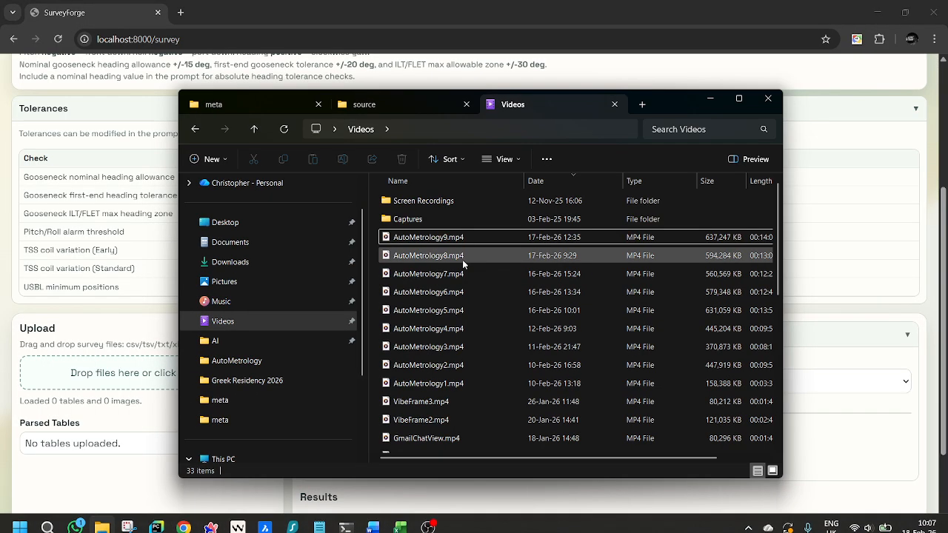
left_click(278, 99)
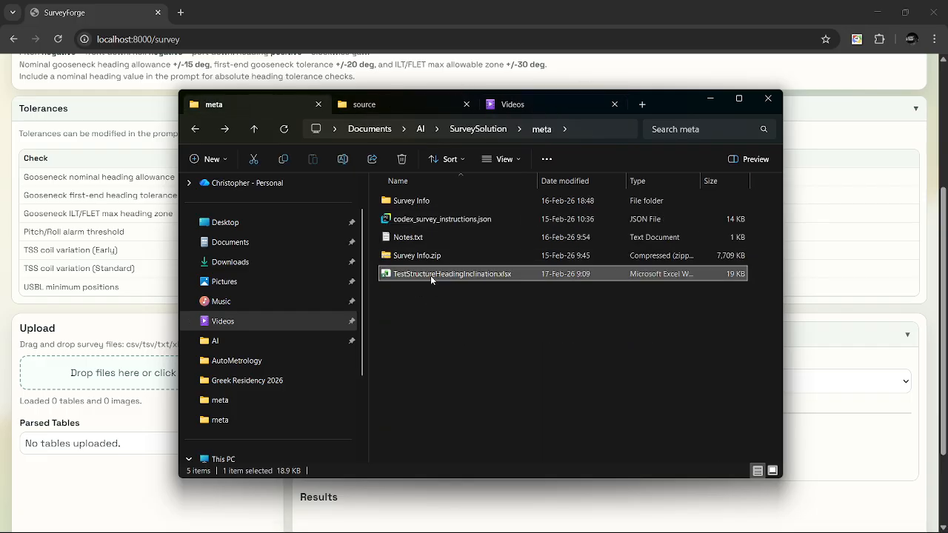
left_click_drag(430, 275, 112, 381)
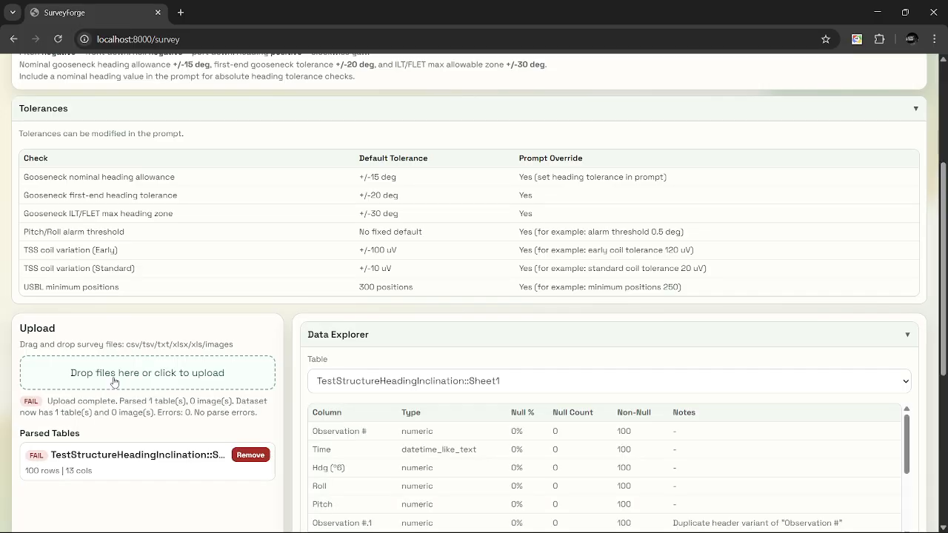
Check the survey prompt and examine the uploaded table's columns and observation rows in the Data Explorer.
scroll(114, 382, "down", 2)
scroll(113, 382, "up", 3)
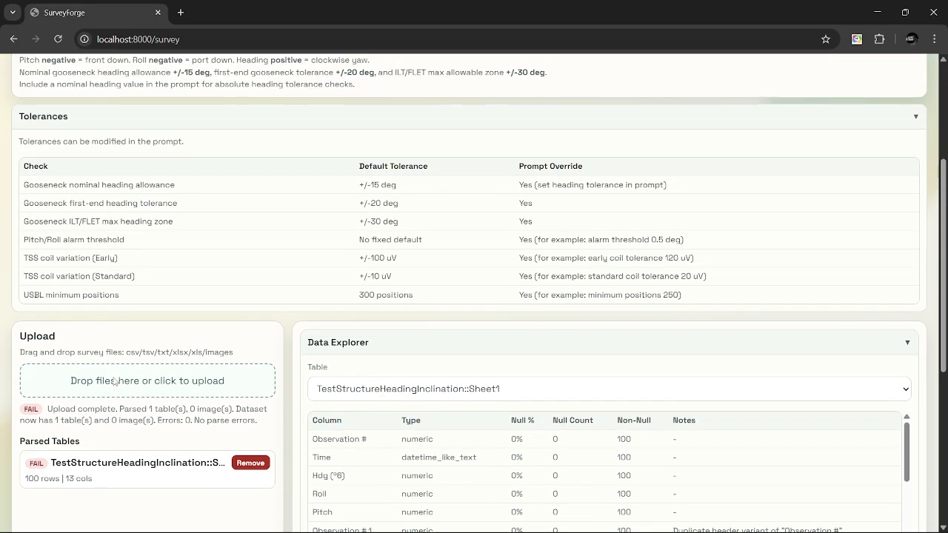
scroll(113, 382, "up", 2)
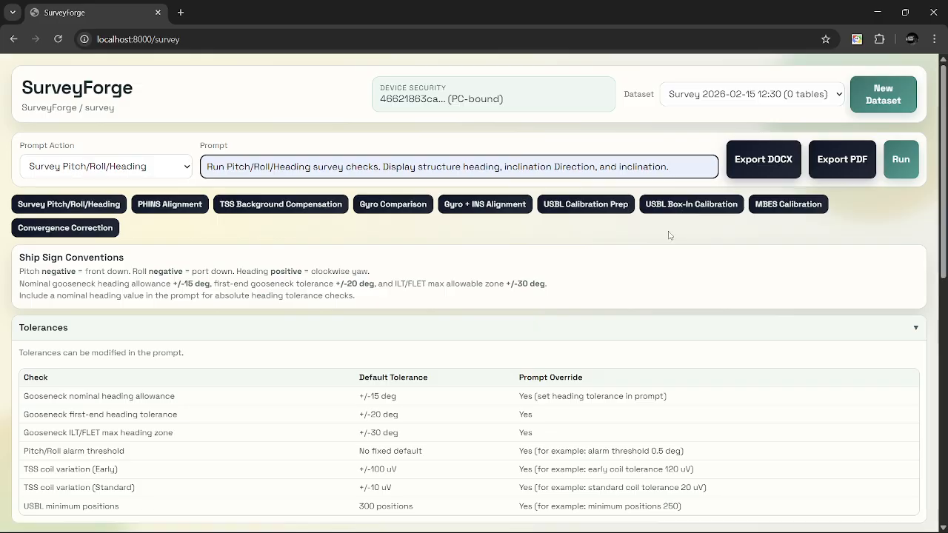
scroll(669, 235, "down", 4)
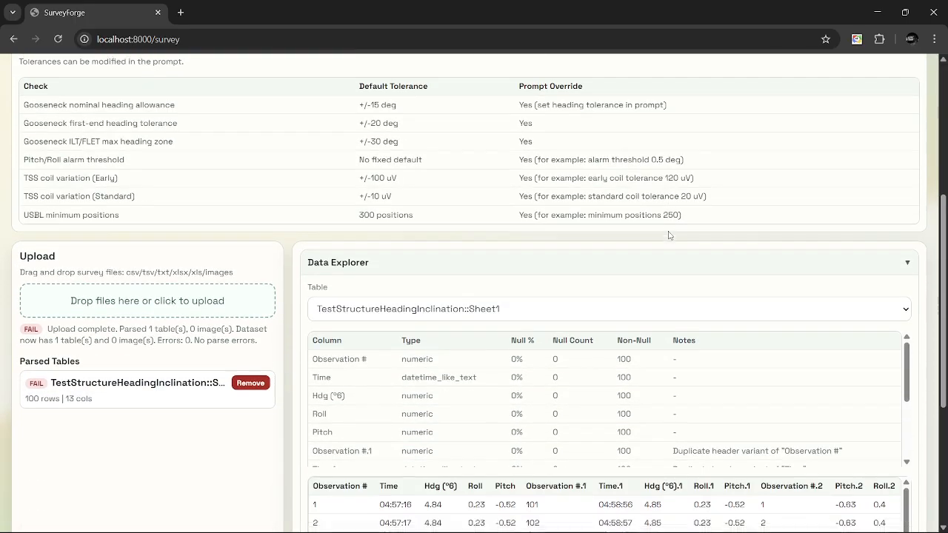
scroll(668, 236, "down", 1)
scroll(668, 235, "down", 1)
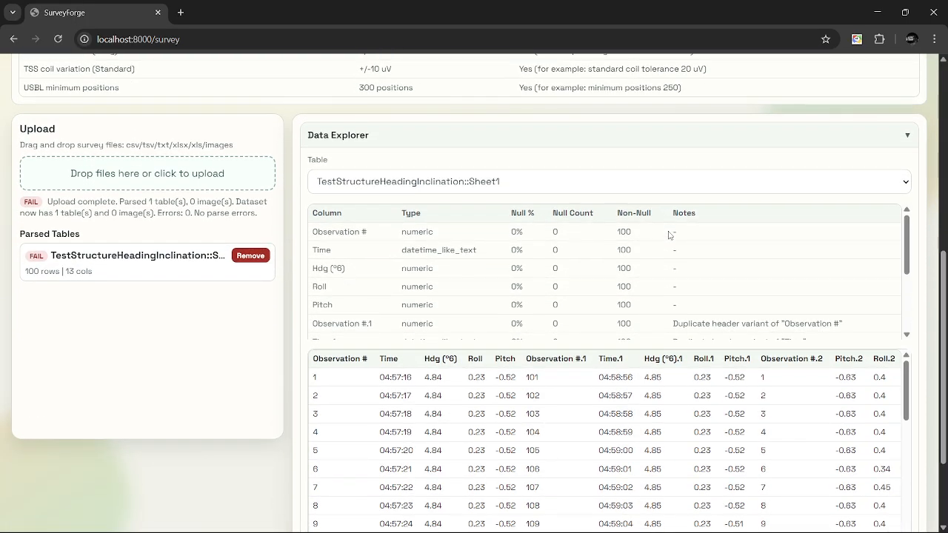
Review the column types, null counts, duplicate-header notes and observation rows of TestStructureHeadingInclination::Sheet1, collapsing and reopening the Data Explorer.
scroll(669, 236, "down", 1)
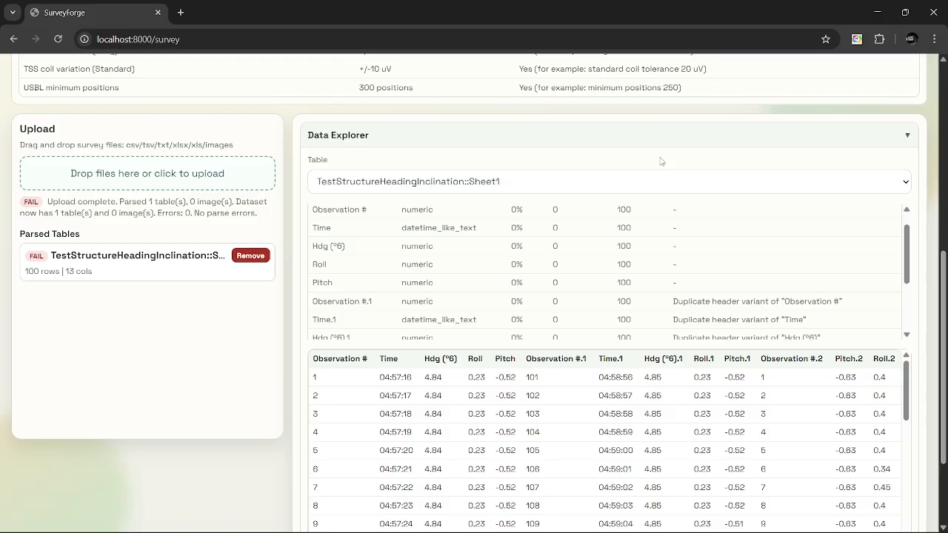
left_click(909, 134)
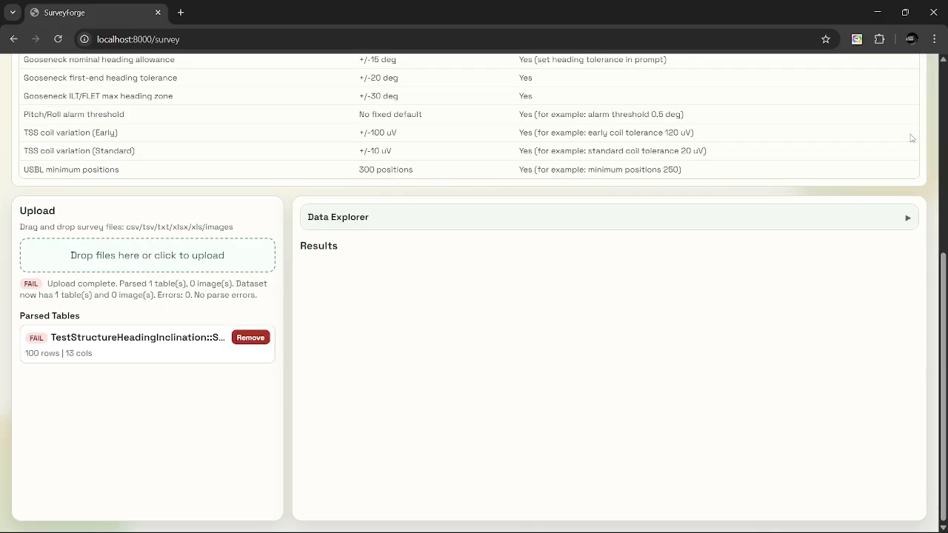
left_click(909, 218)
scroll(623, 272, "down", 1)
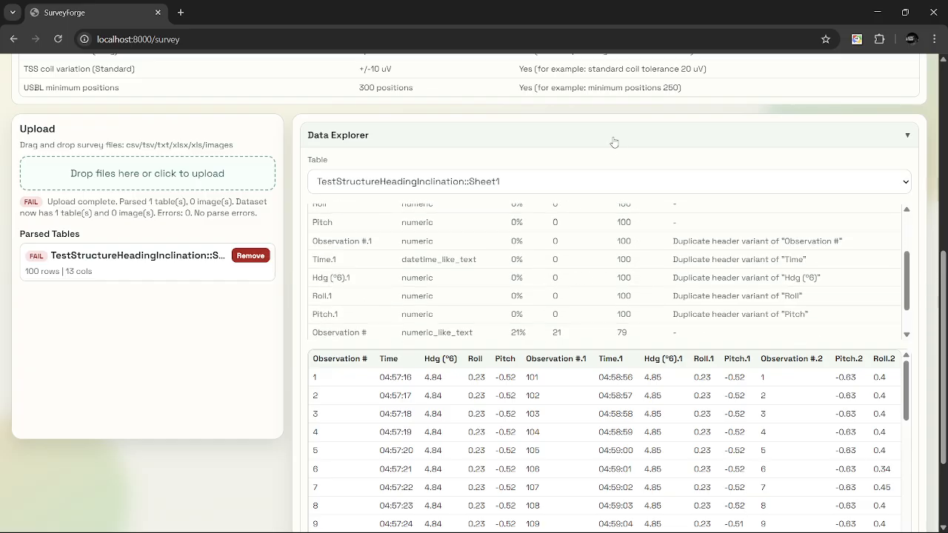
scroll(613, 141, "down", 1)
scroll(613, 142, "down", 2)
scroll(551, 348, "down", 1)
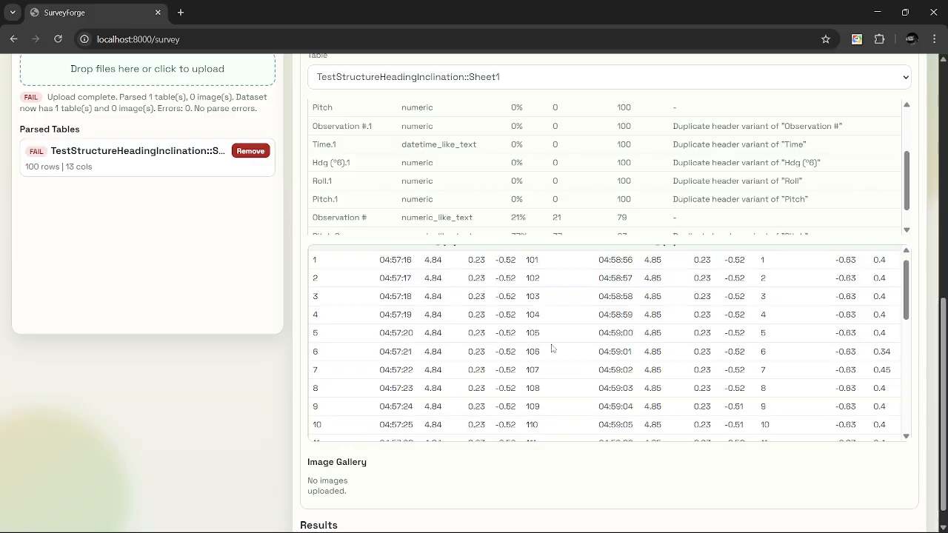
scroll(541, 505, "down", 1)
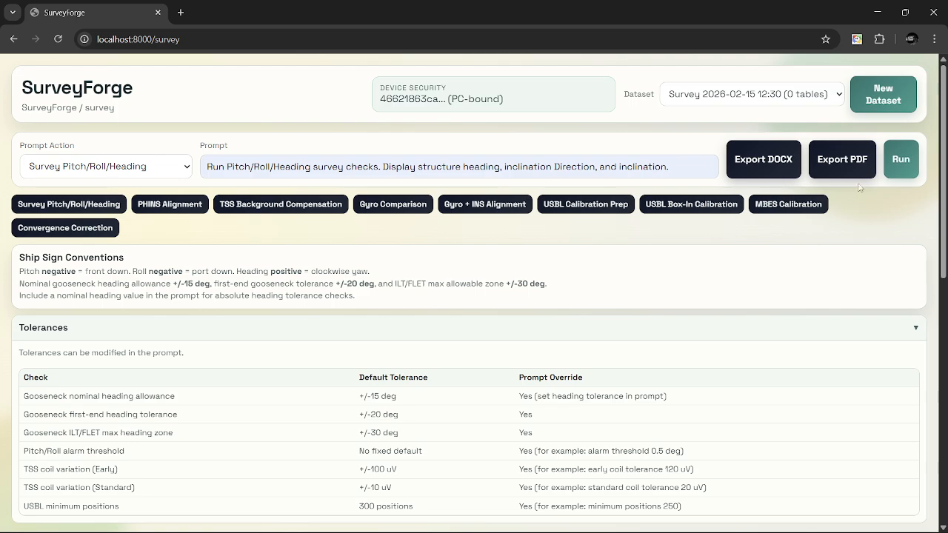
Run the Pitch/Roll/Heading survey checks and highlight the structure heading, inclination heading and inclination in the Structure Orientation Results.
left_click(900, 159)
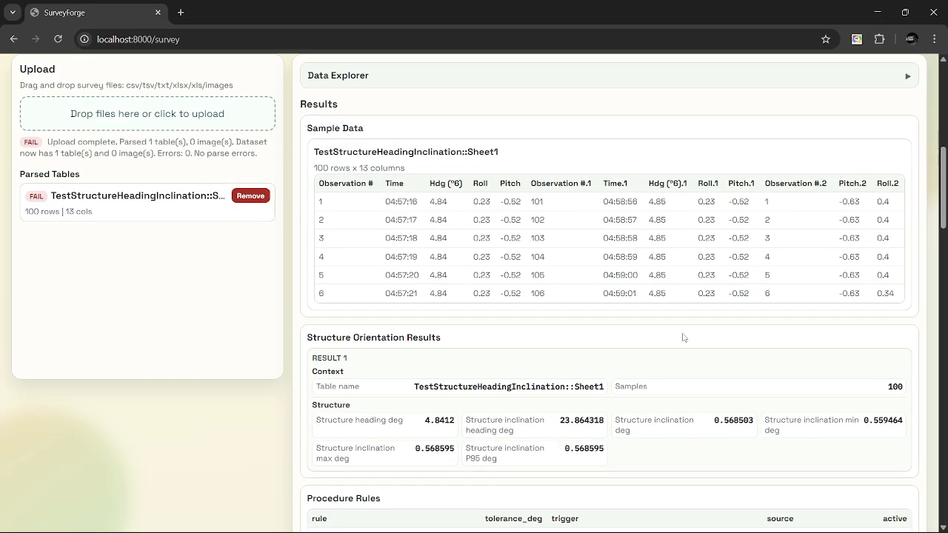
scroll(683, 338, "down", 2)
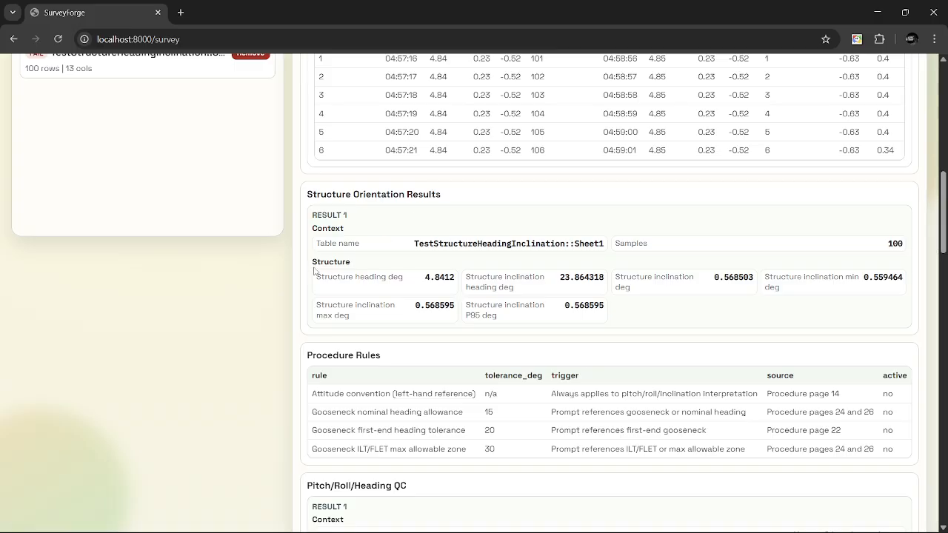
left_click_drag(316, 279, 756, 279)
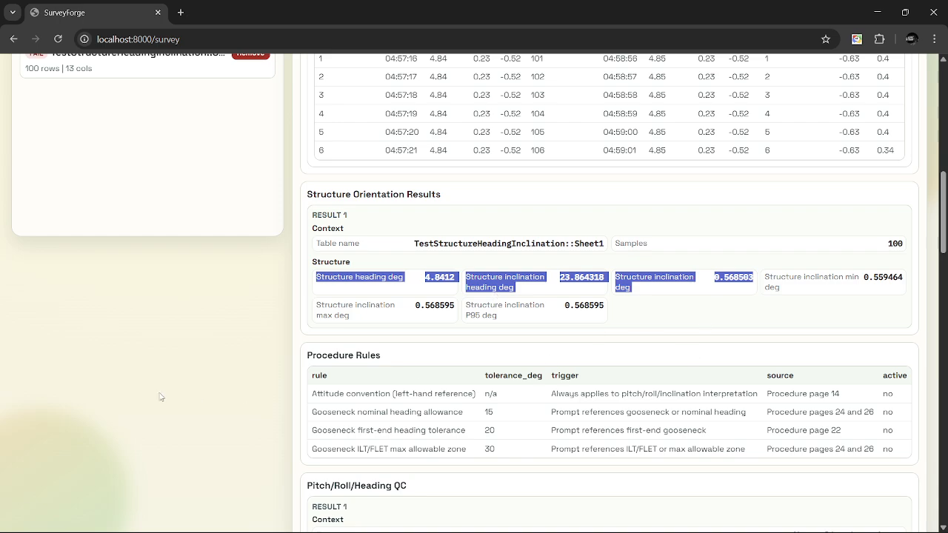
Review the report through to its source summary and examine the standard deviations of inclination and inclination heading in Structure Inclination Details.
scroll(159, 396, "down", 15)
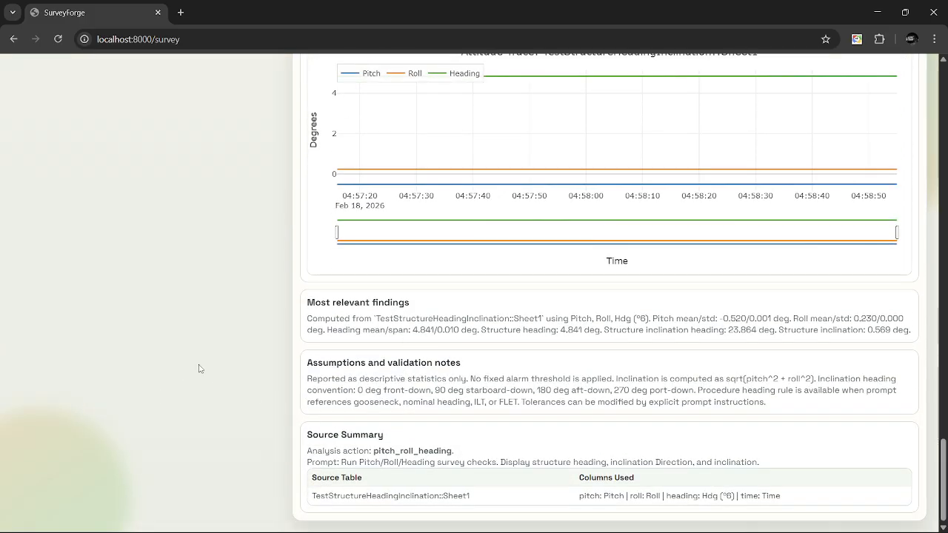
scroll(198, 368, "up", 6)
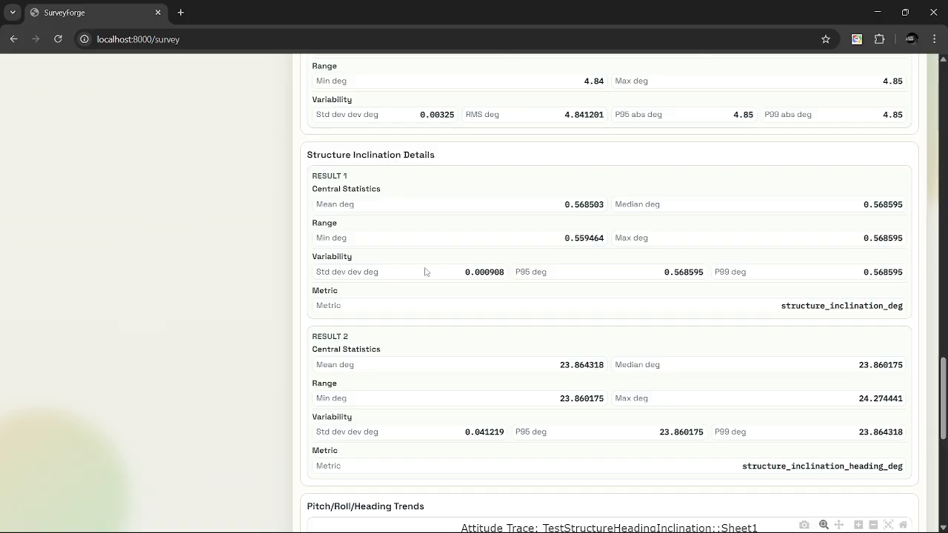
left_click_drag(465, 275, 505, 268)
left_click(462, 273)
scroll(482, 378, "down", 1)
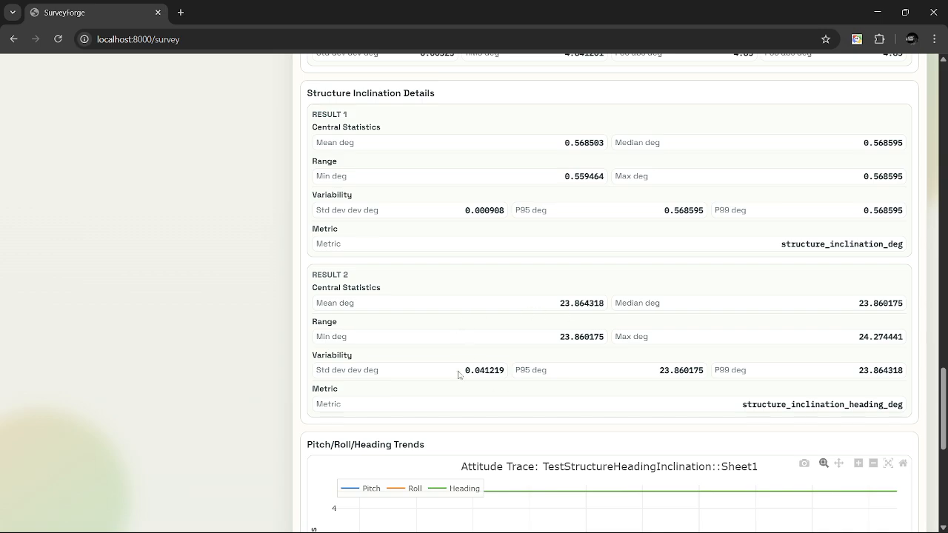
left_click_drag(457, 373, 493, 373)
scroll(486, 390, "up", 1)
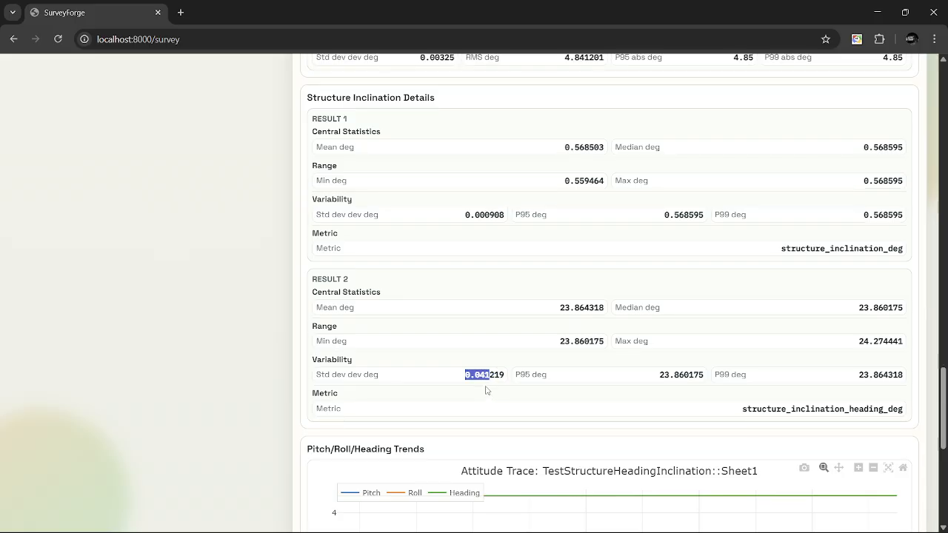
Compare the Structure Orientation Results with the per-axis statistics and examine the standard deviation of the Heading axis.
scroll(517, 319, "up", 5)
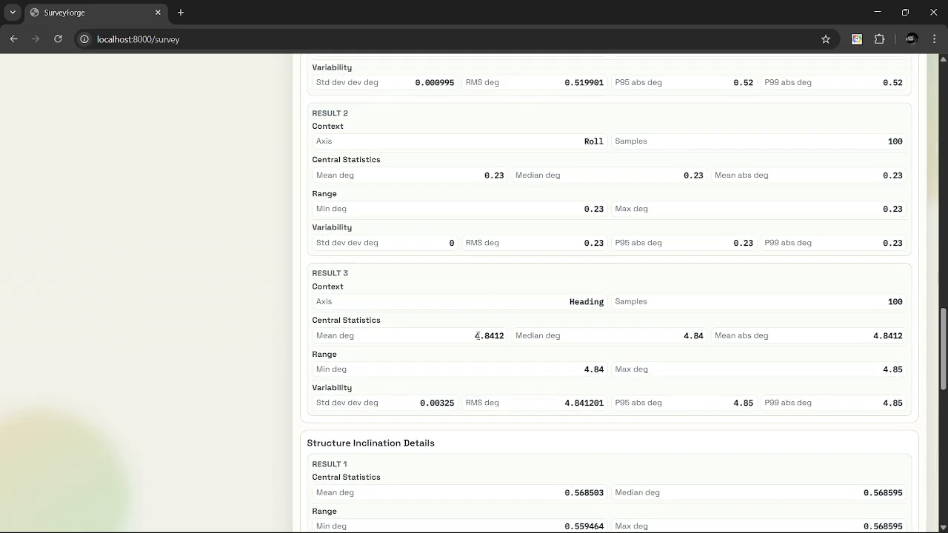
scroll(498, 295, "up", 15)
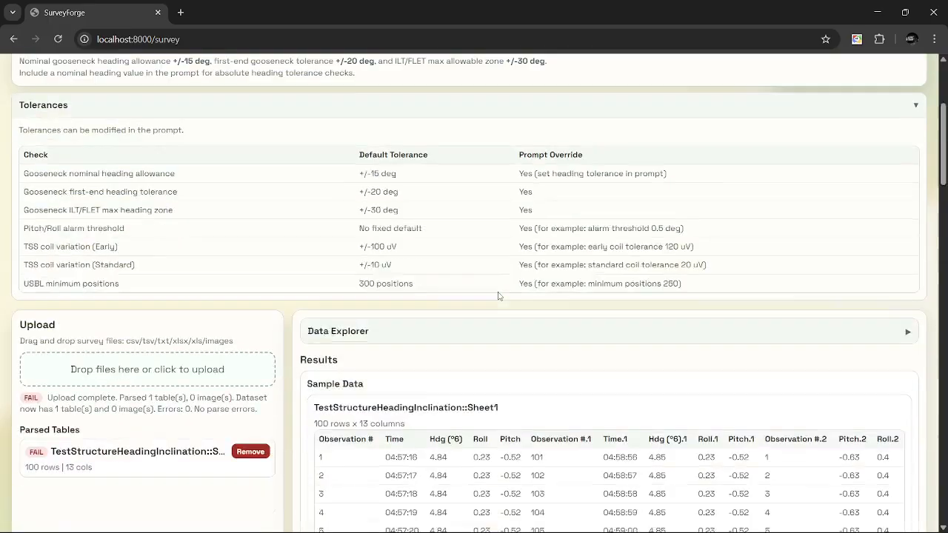
scroll(498, 296, "down", 6)
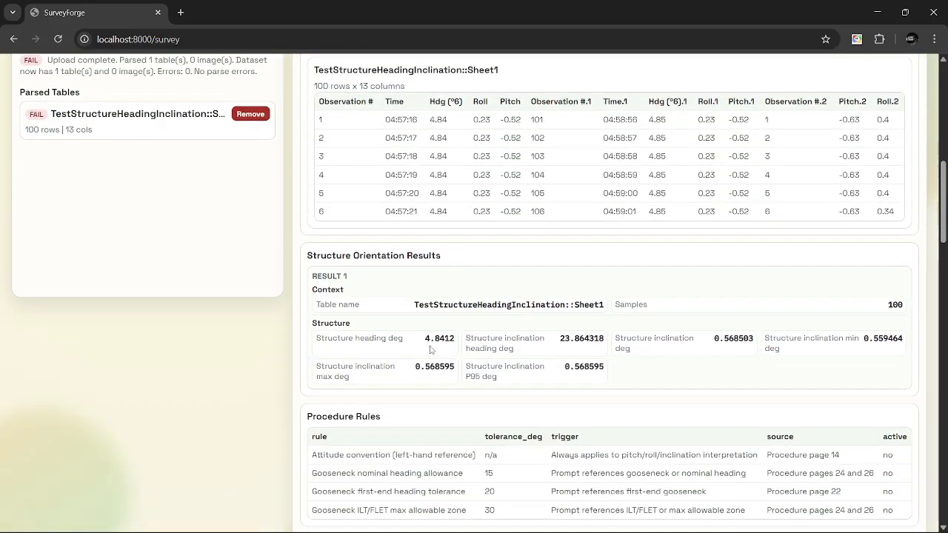
scroll(448, 341, "down", 8)
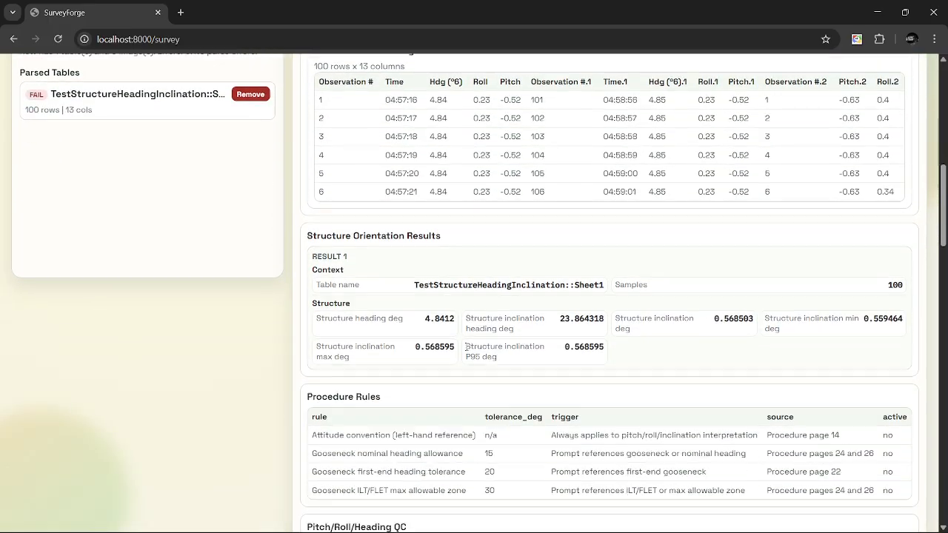
scroll(467, 350, "down", 5)
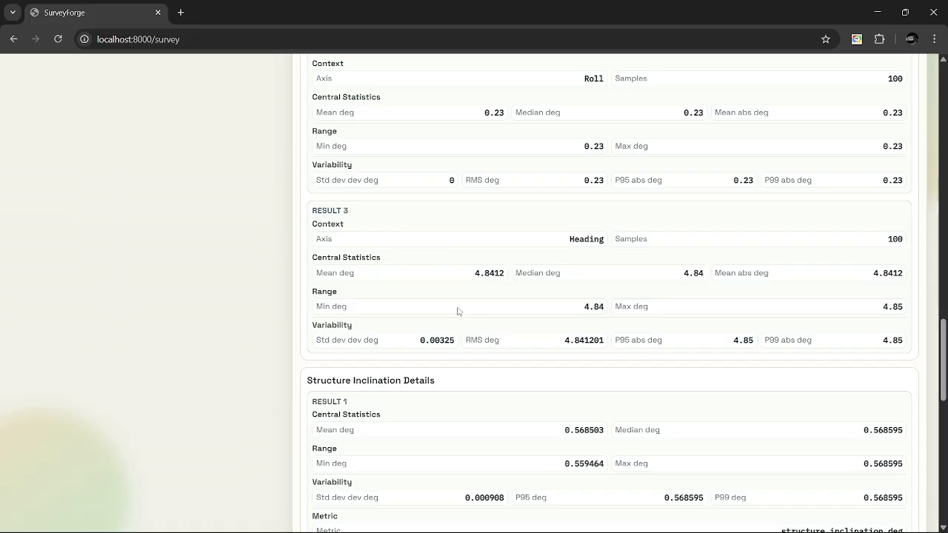
left_click_drag(417, 342, 445, 337)
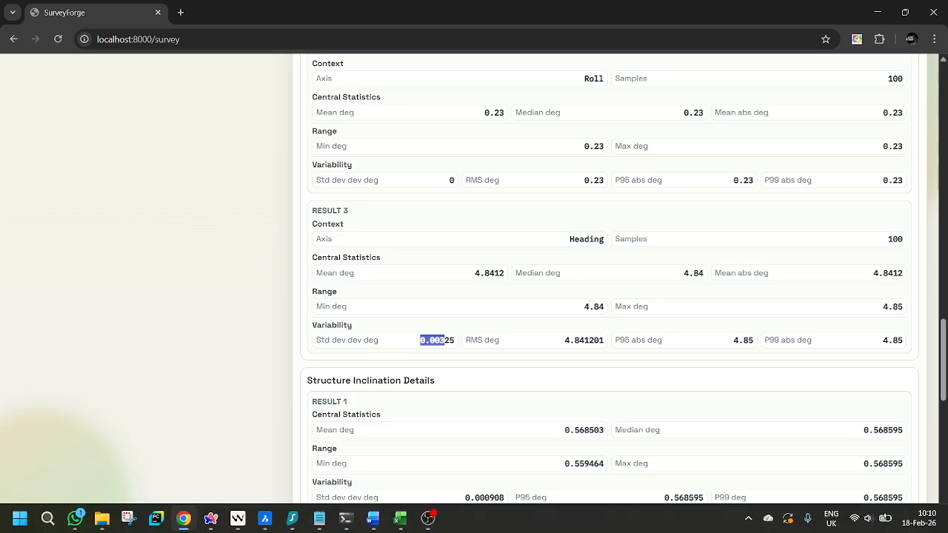
mouse_move(428, 519)
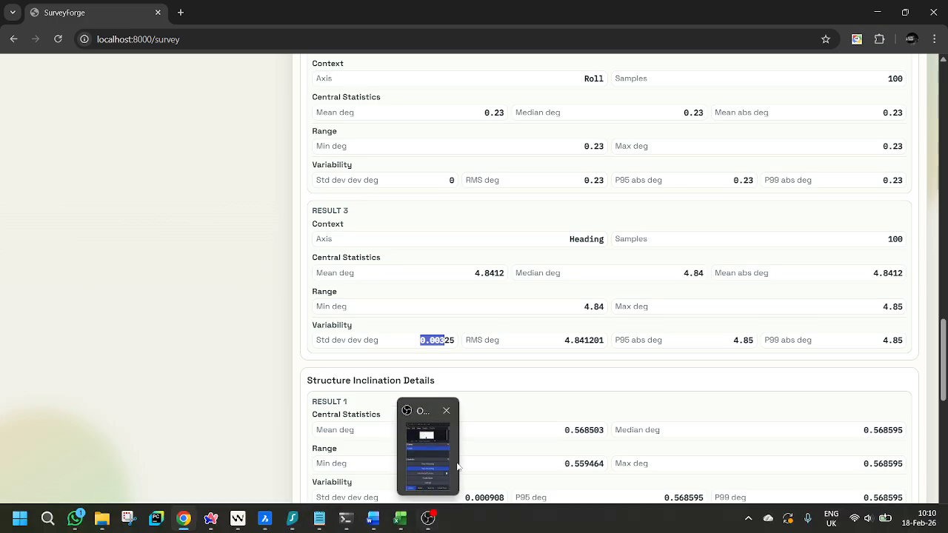
mouse_move(444, 487)
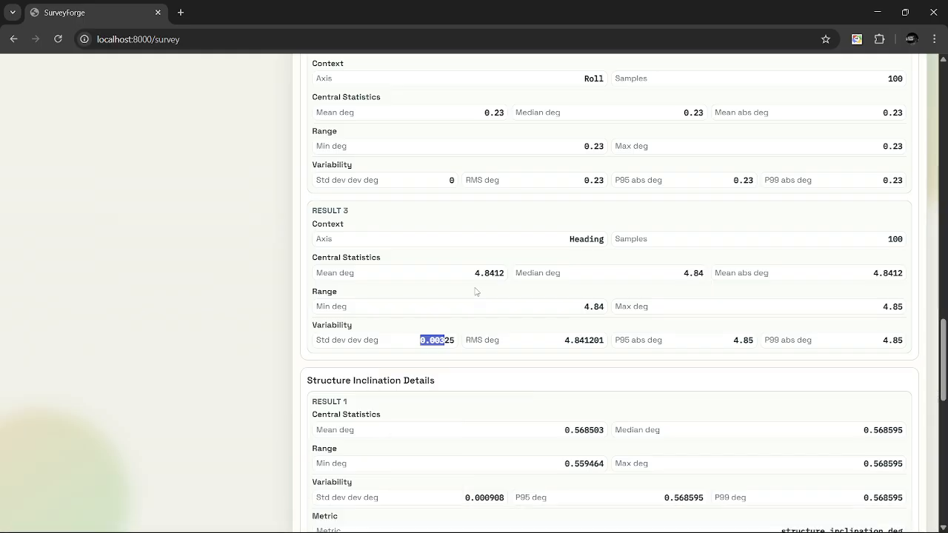
left_click(171, 293)
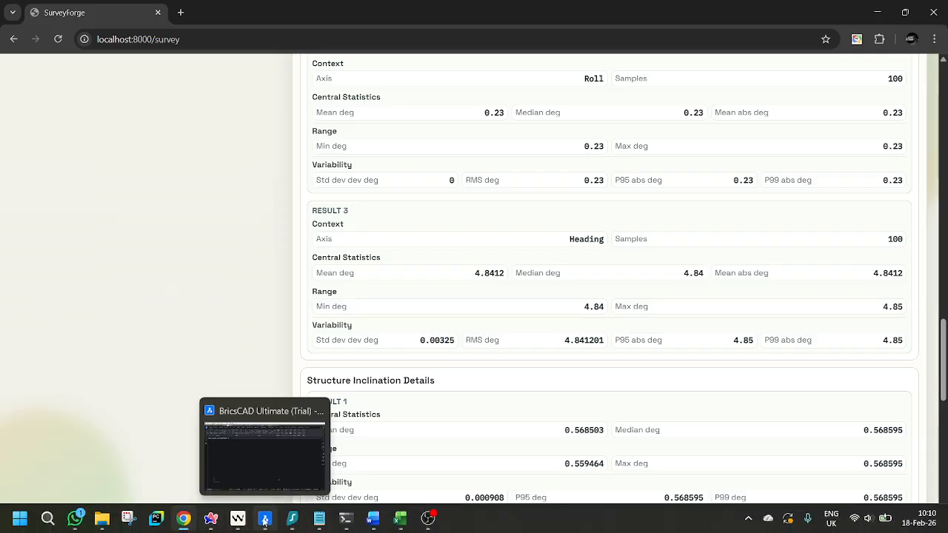
Switch to BricsCAD and load AutoSpoolMetrology.lsp from the AutoMetrology source folder into the Tester_PLEM_PLET_AutoSpoolMetrology drawing.
left_click(264, 520)
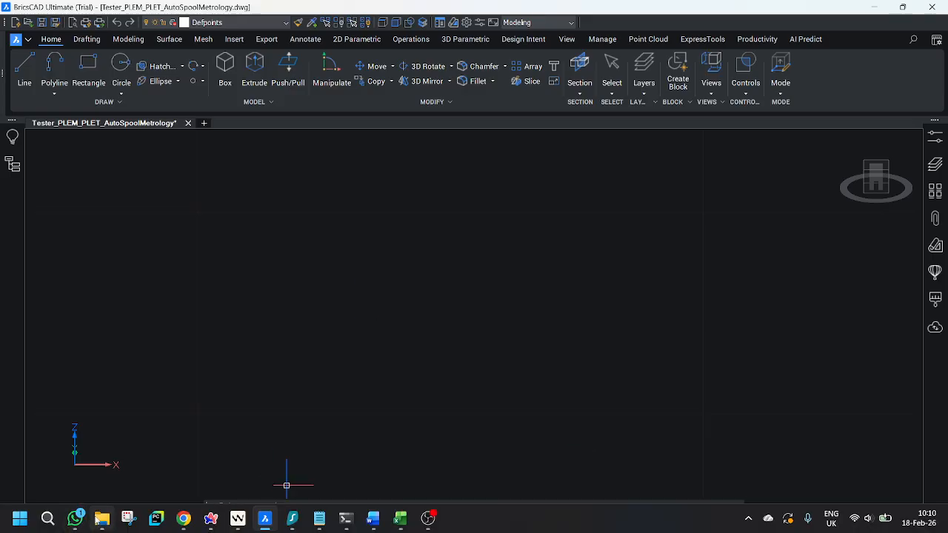
left_click(101, 520)
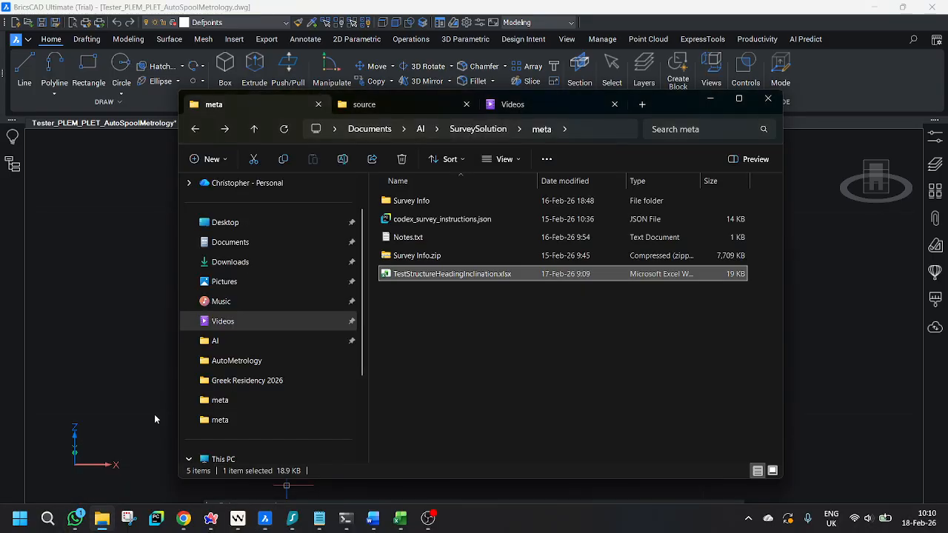
left_click(377, 105)
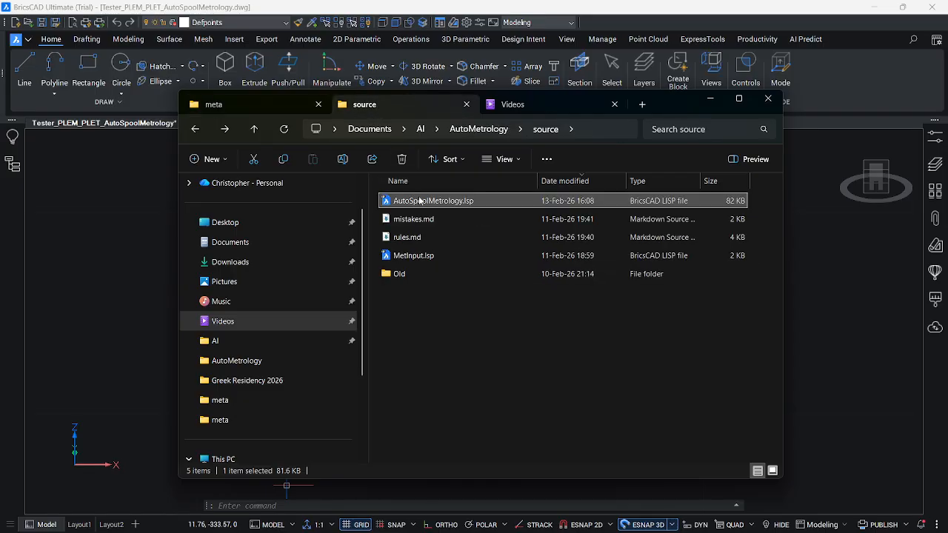
left_click_drag(422, 201, 106, 253)
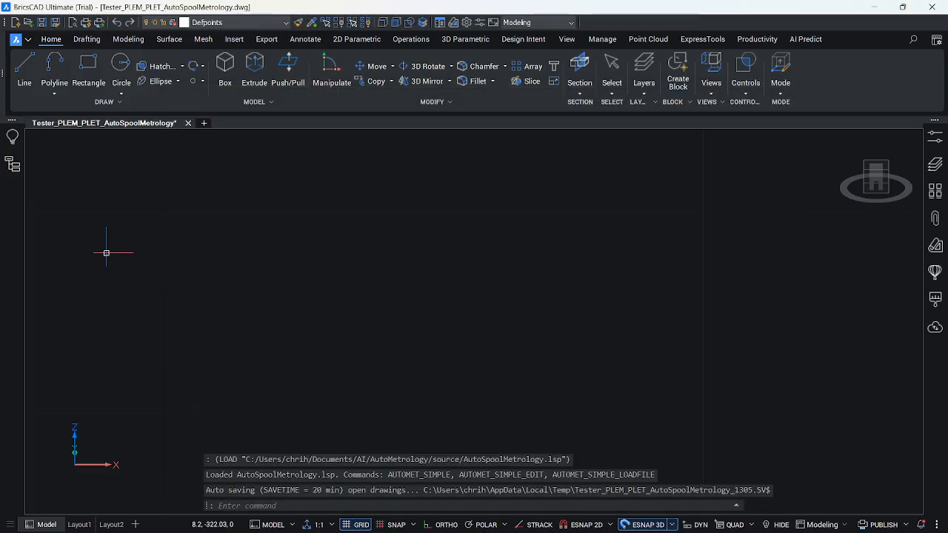
Run the AUTOMET_SIMPLE_LOADFILE command to generate the annotated spool metrology geometry in the drawing.
key("Up")
key("Up")
key("Up")
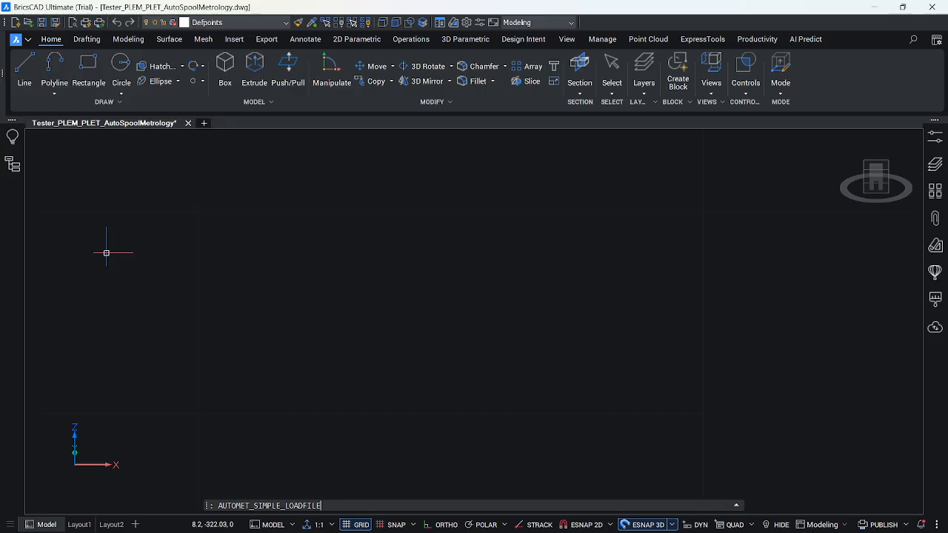
key("Return")
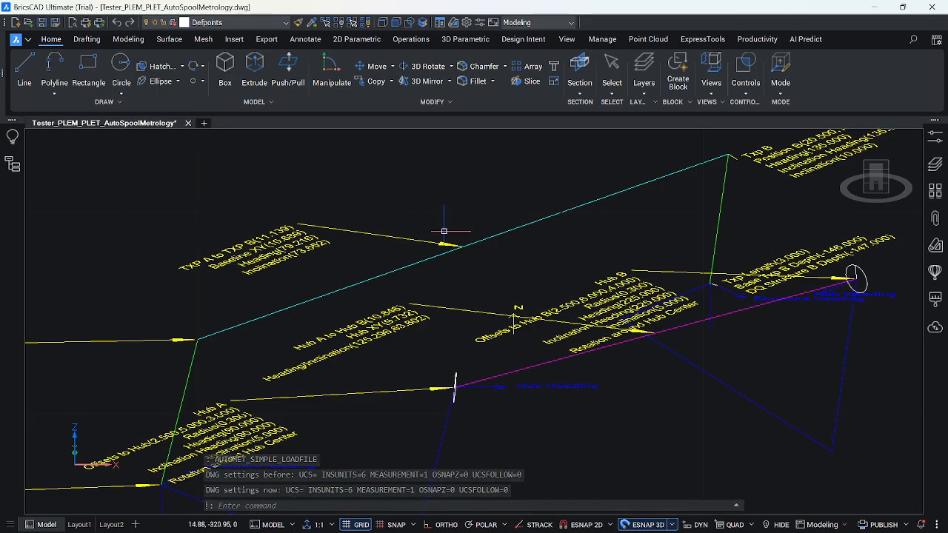
Examine the generated metrology model, including the Txp A to Txp B baseline, the hub-to-hub line, transponder and hub annotations, and offset lines.
scroll(439, 233, "down", 4)
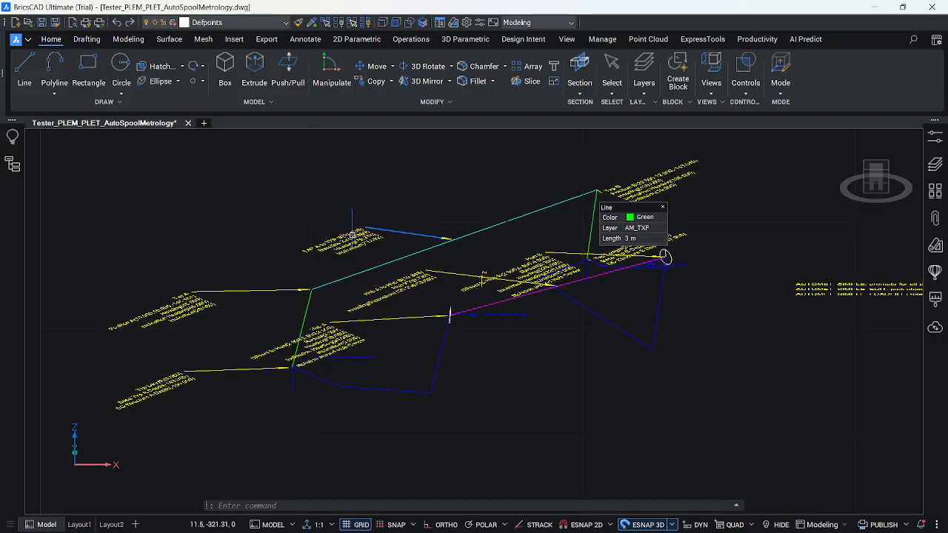
scroll(358, 230, "up", 5)
key("ctrl")
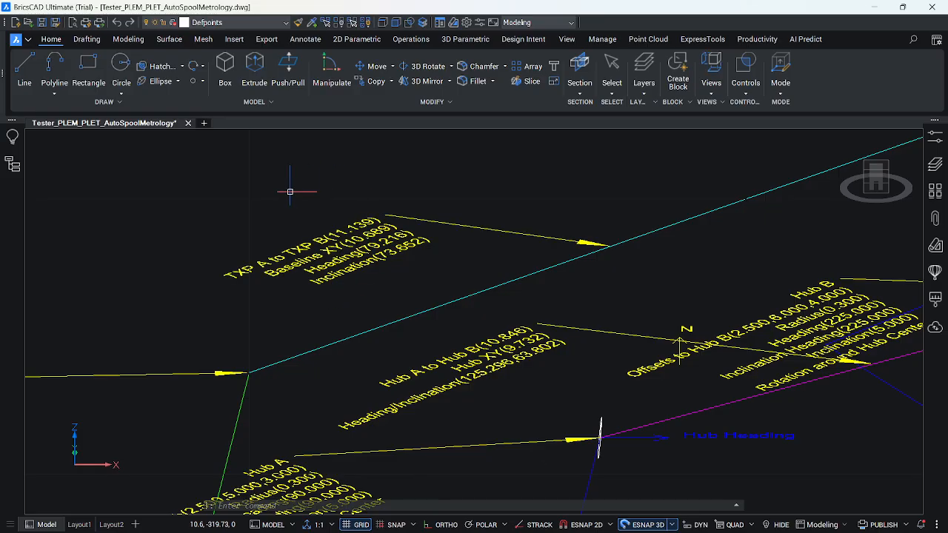
scroll(289, 192, "down", 5)
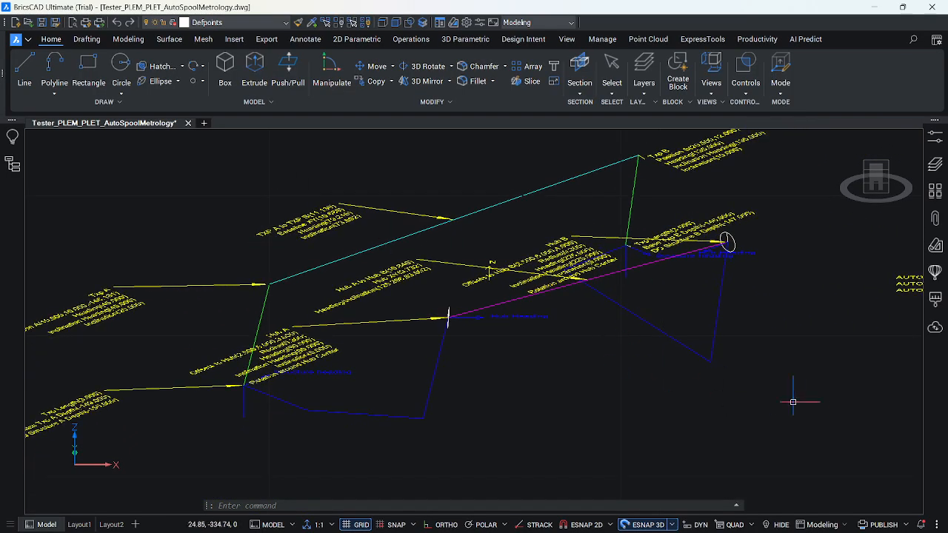
scroll(807, 403, "down", 2)
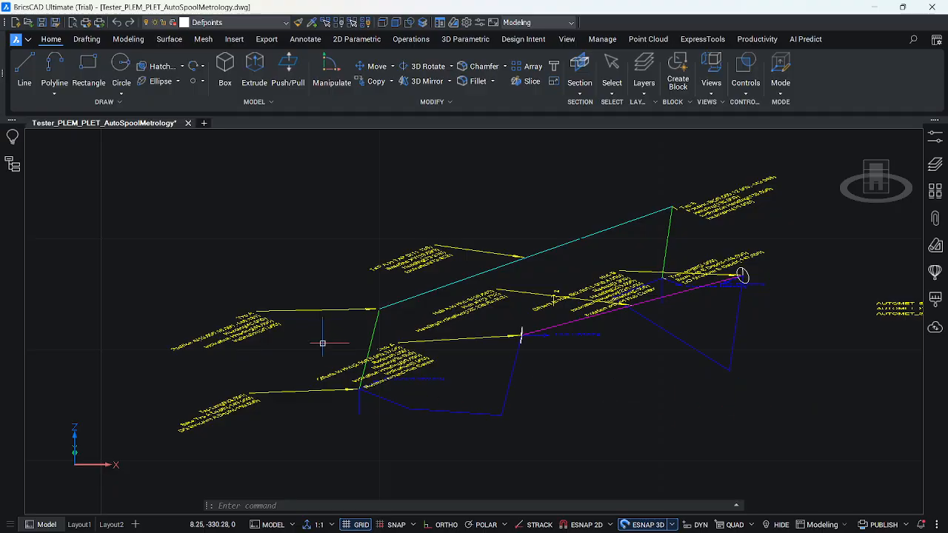
scroll(320, 336, "up", 3)
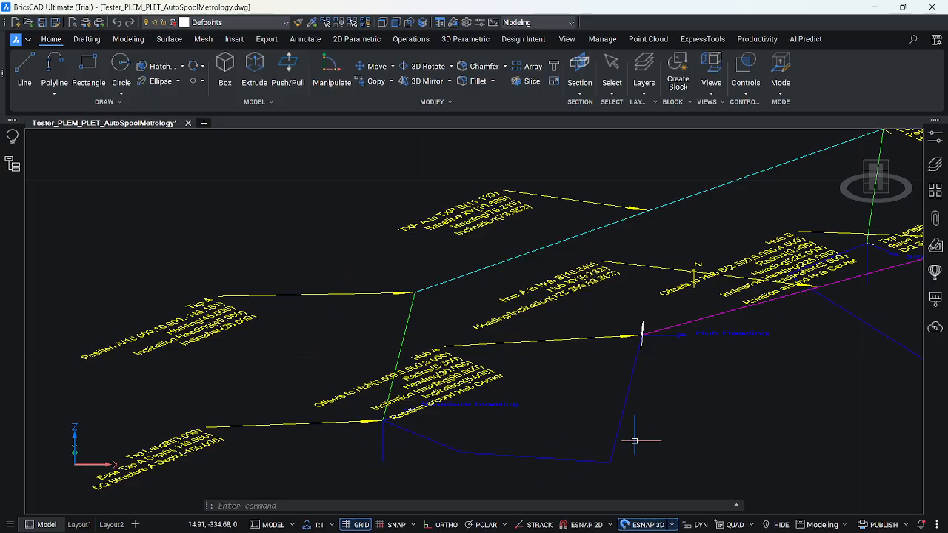
scroll(318, 366, "down", 3)
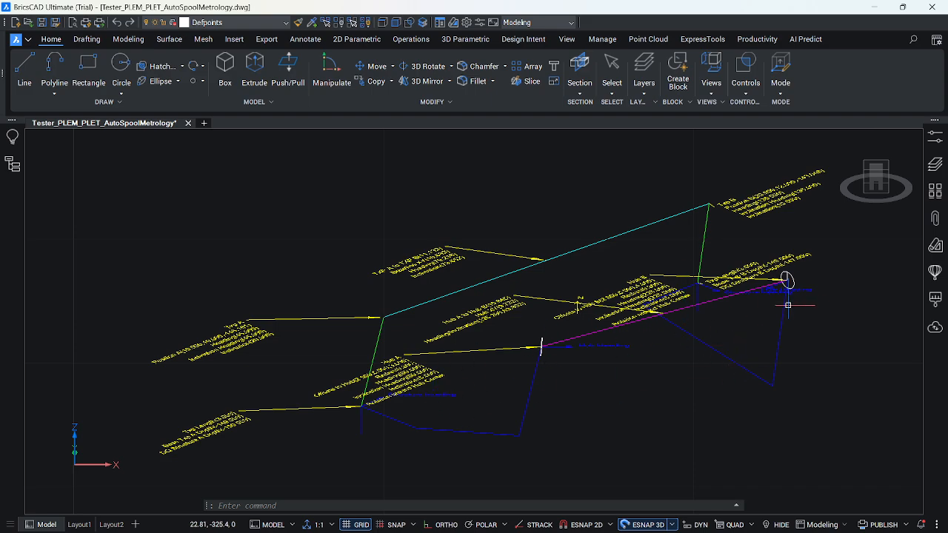
mouse_move(792, 288)
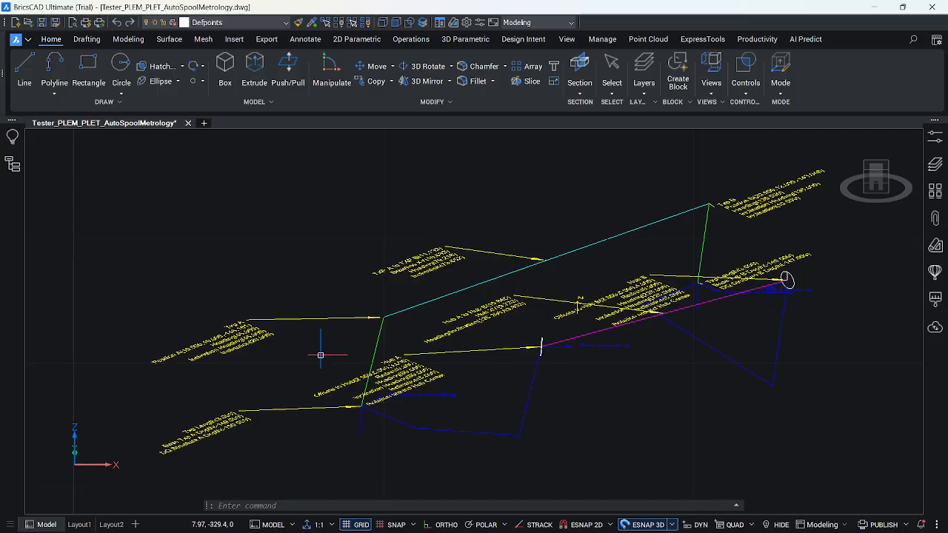
scroll(250, 271, "down", 1)
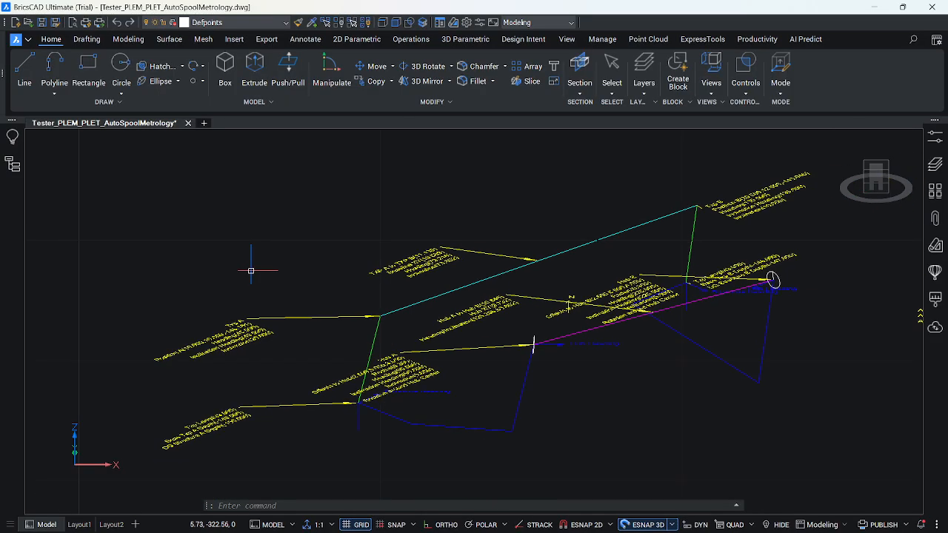
In the top view, move the Txp Length and depth label of structure A clear of the overlapping Txp A label.
scroll(354, 409, "up", 3)
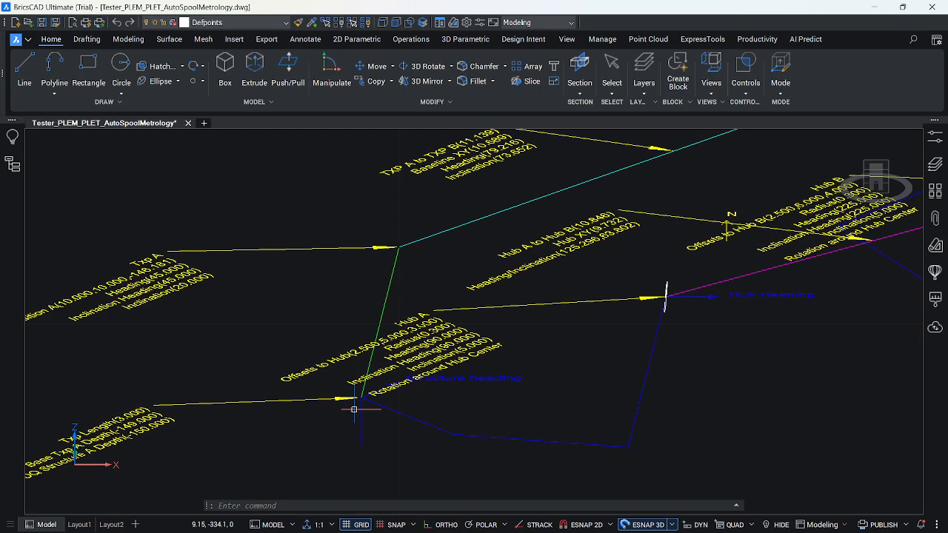
scroll(175, 313, "down", 1)
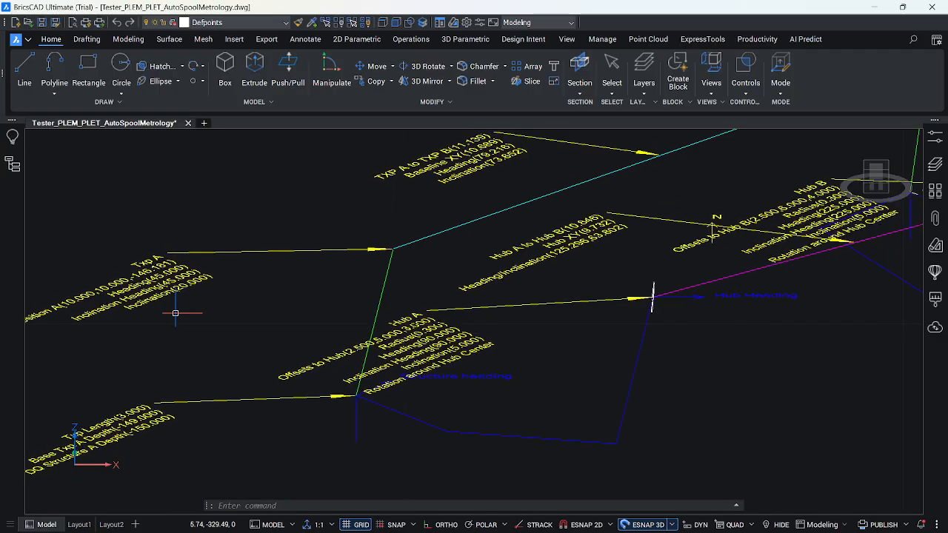
scroll(790, 349, "down", 1)
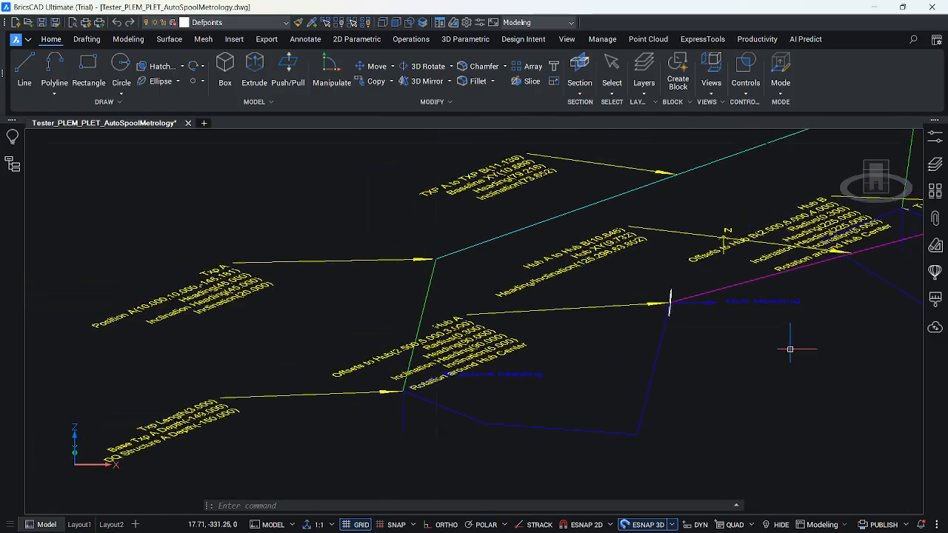
scroll(272, 333, "up", 1)
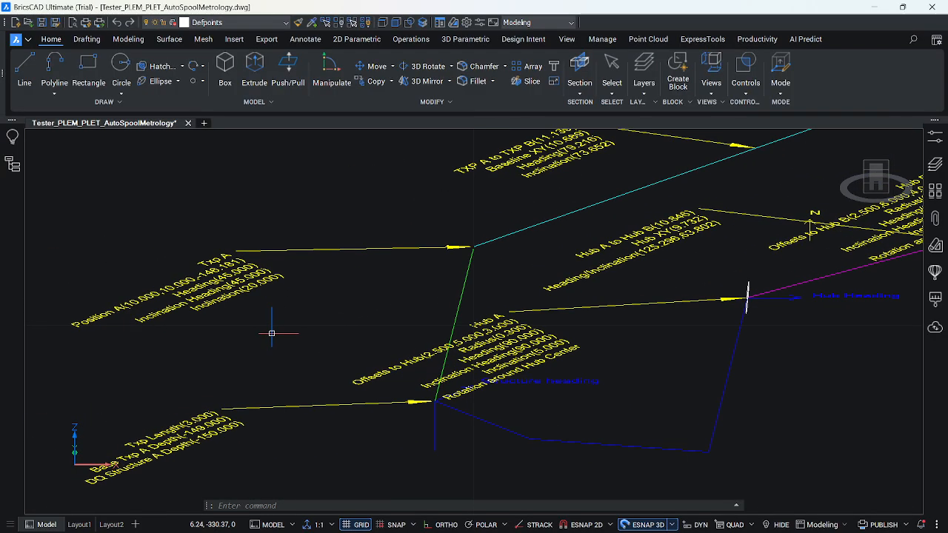
left_click(211, 273)
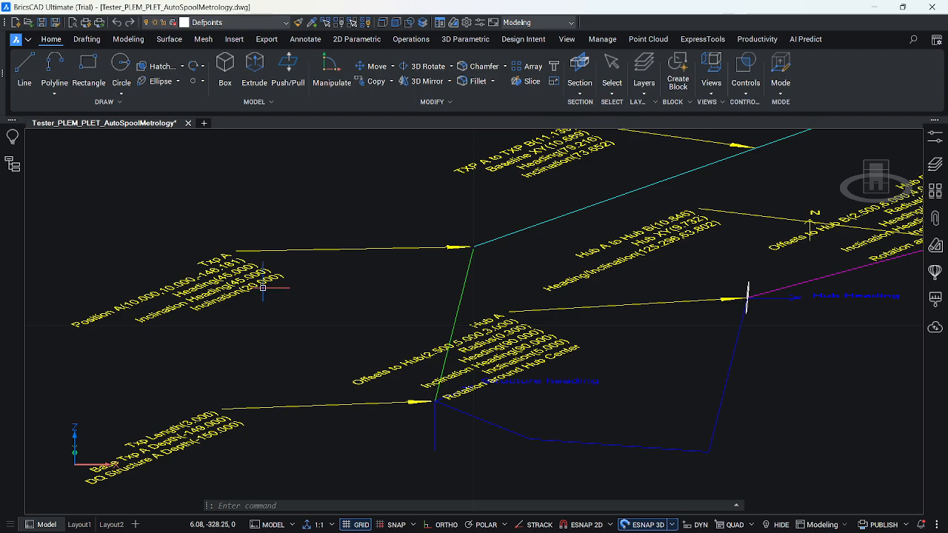
left_click(884, 185)
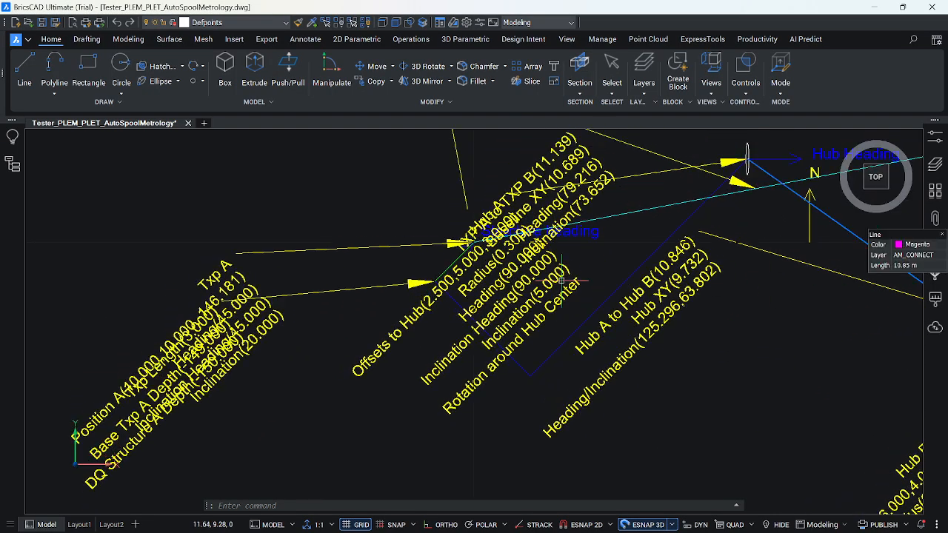
left_click(293, 296)
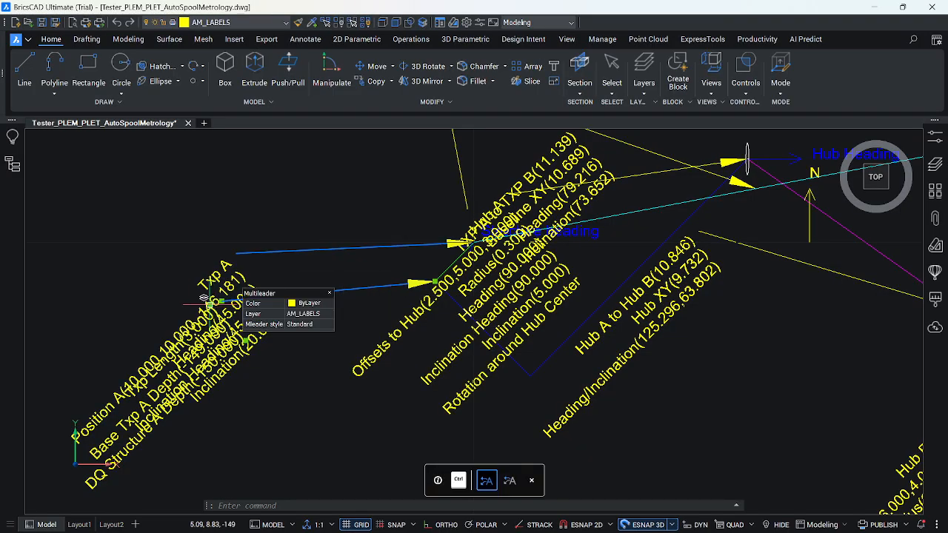
left_click(210, 303)
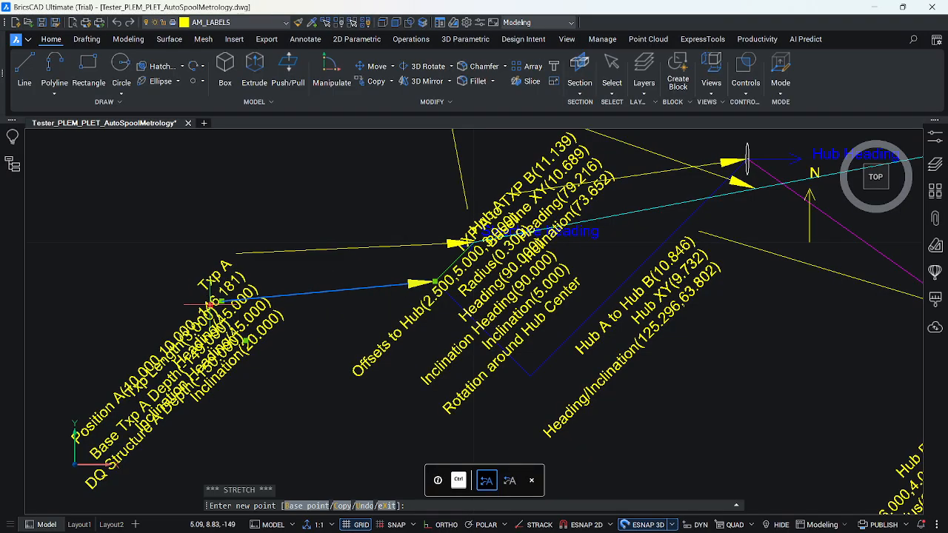
left_click(319, 398)
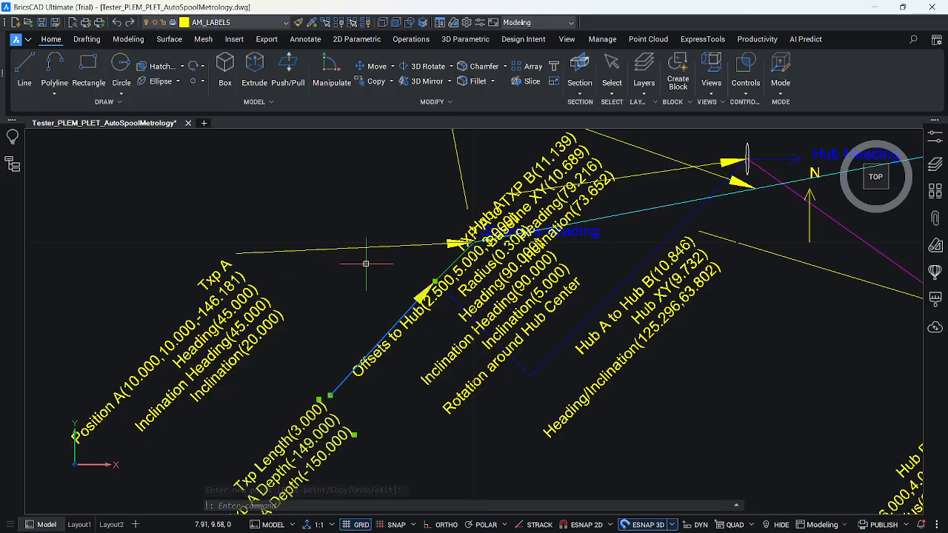
Move the Hub A label off the TXP A to TXP B label into the free area below Hub A.
left_click(516, 317)
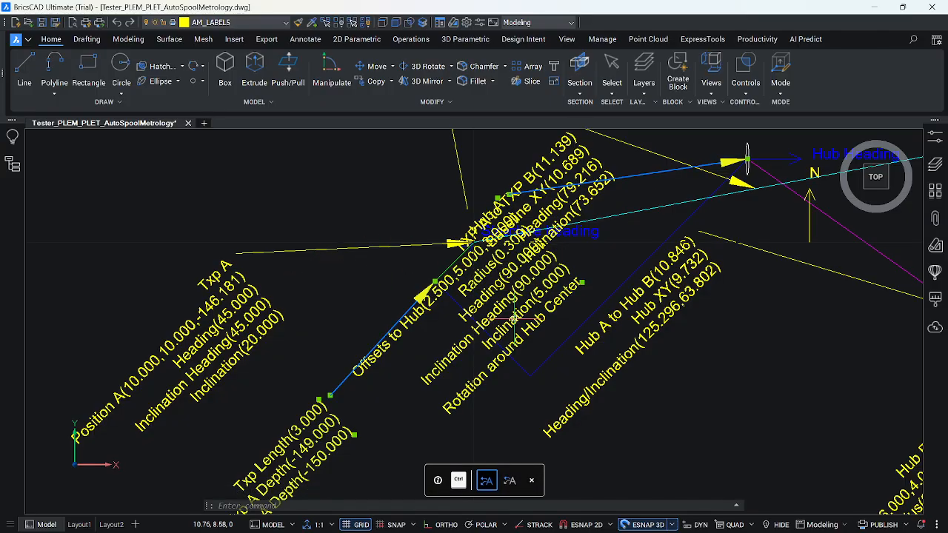
left_click(496, 197)
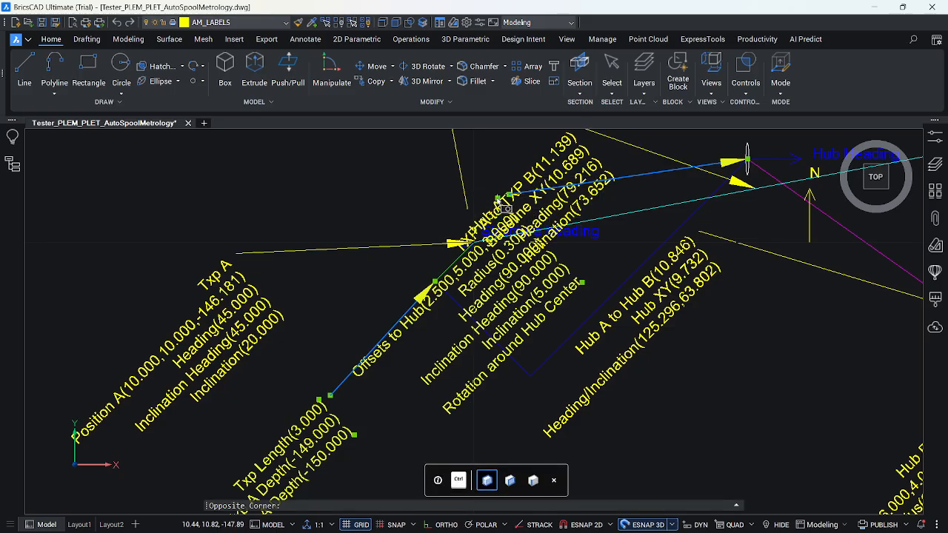
left_click(492, 190)
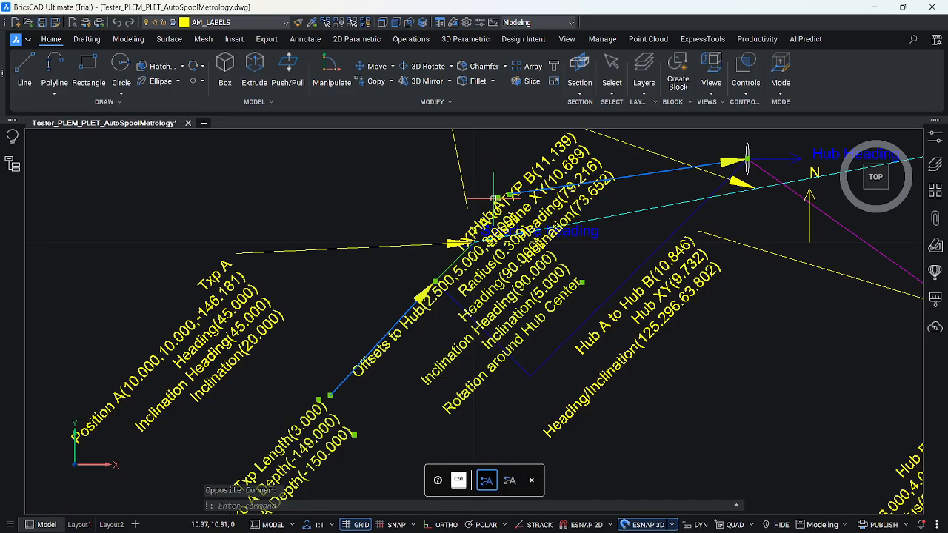
left_click(496, 197)
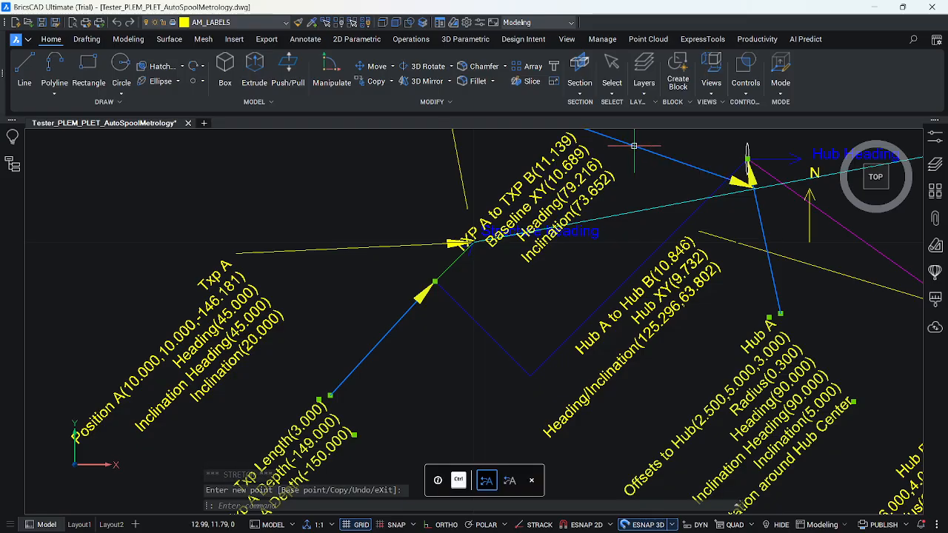
key("Escape")
Move the TXP A to TXP B baseline label to the other side of the baseline, near the Hub A label.
scroll(567, 324, "down", 2)
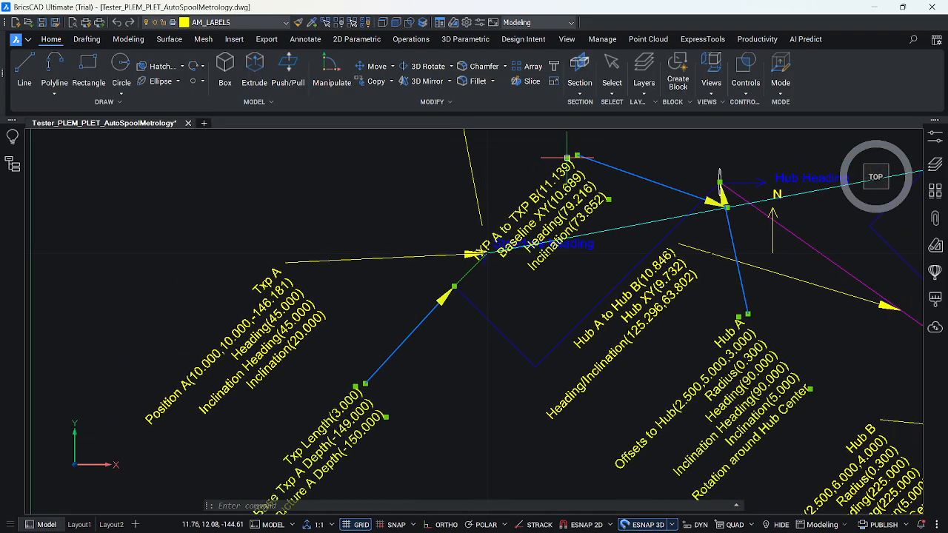
mouse_move(566, 160)
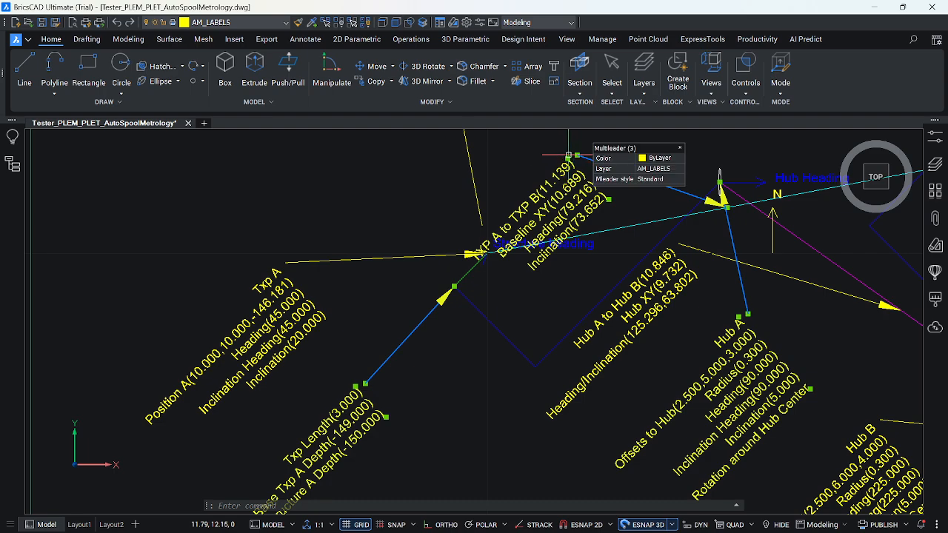
left_click(567, 158)
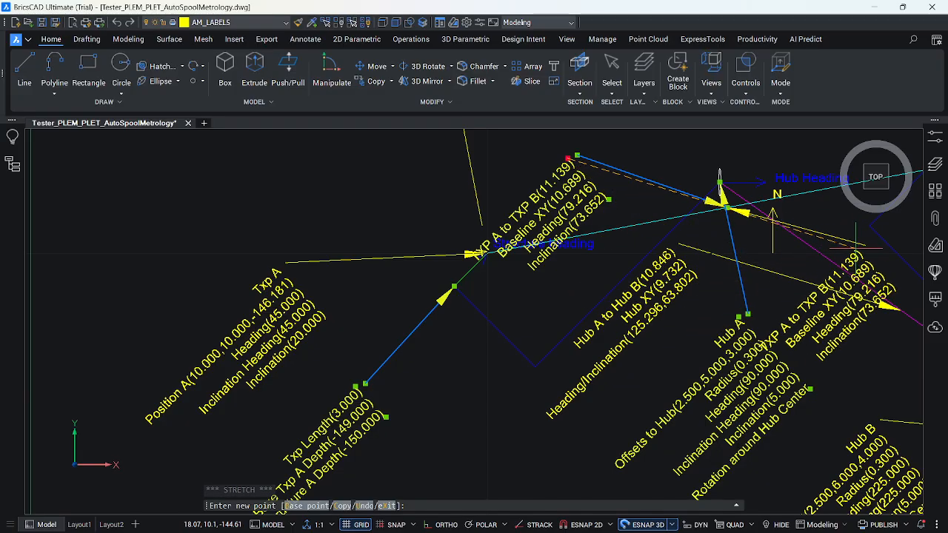
left_click(763, 346)
mouse_move(865, 251)
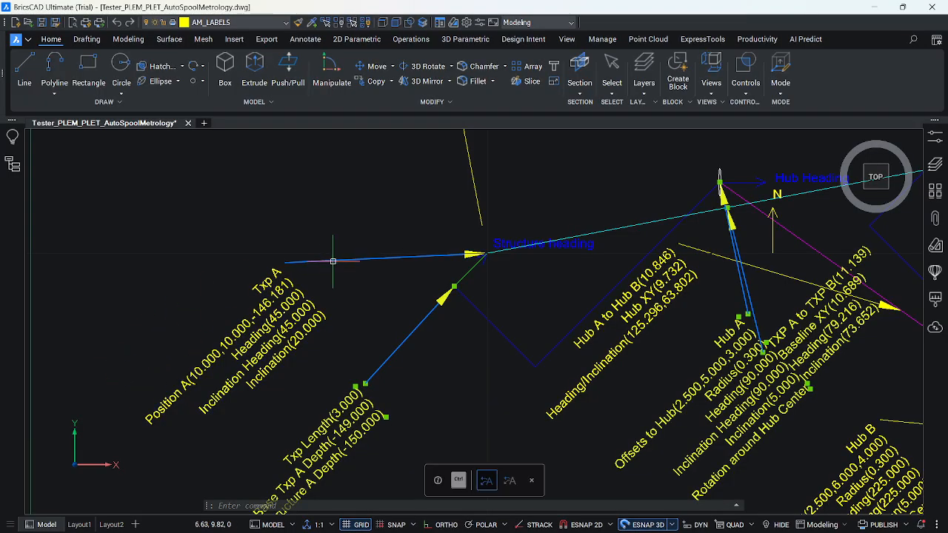
Examine the rearranged labels around Txp A and Hub A in front and oblique 3D views, and clear the label selection.
mouse_move(333, 261)
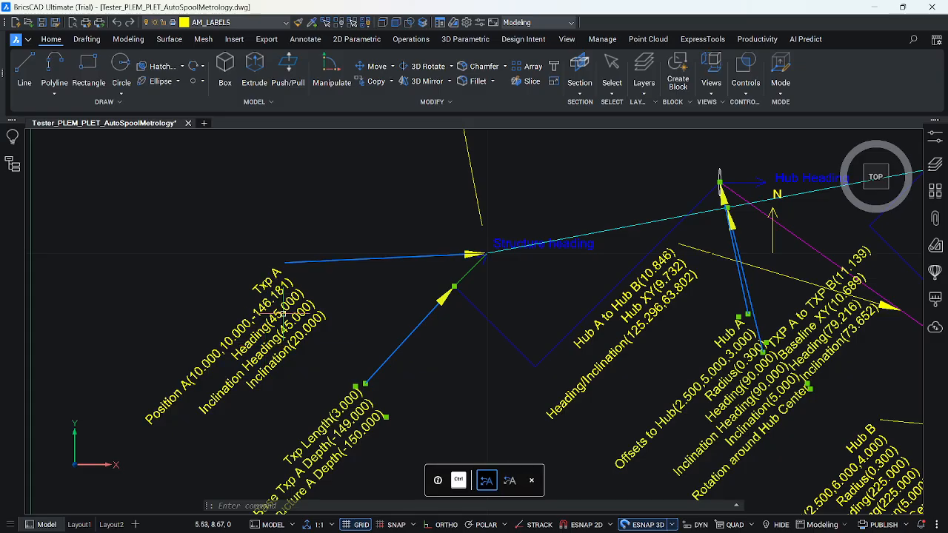
mouse_move(282, 313)
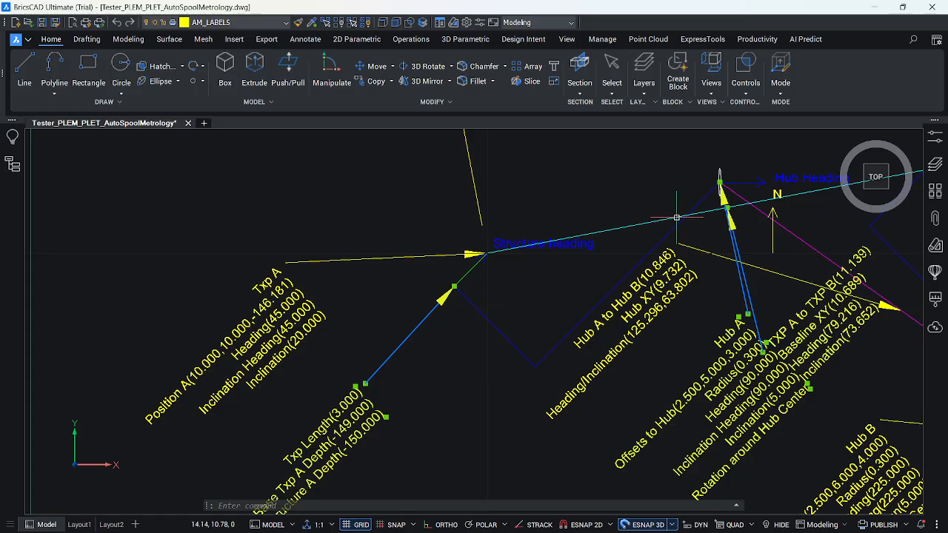
mouse_move(906, 180)
left_click(883, 191)
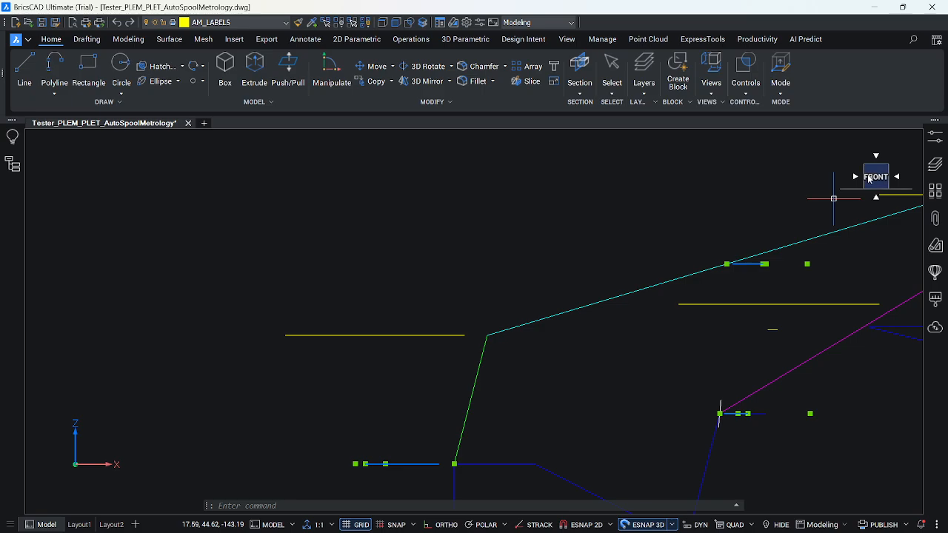
left_click(875, 196)
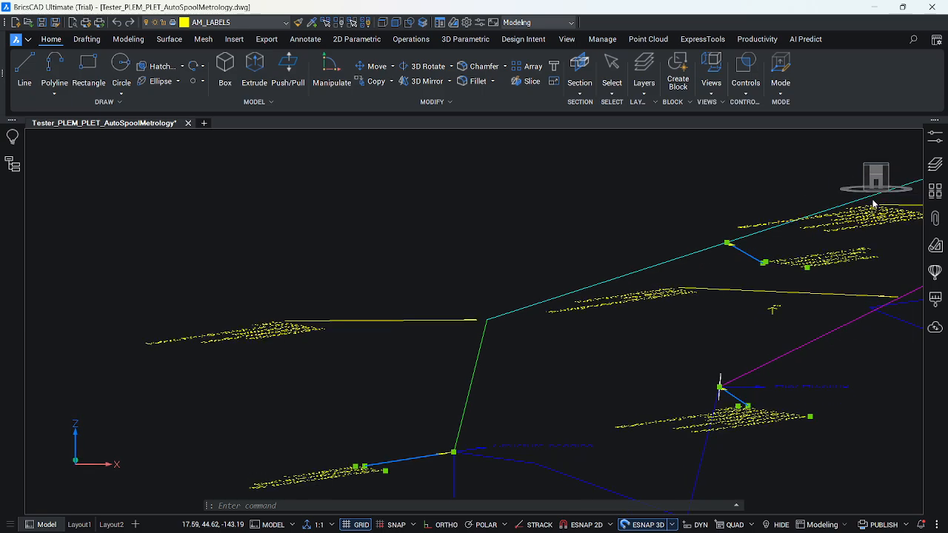
left_click_drag(863, 251, 825, 222)
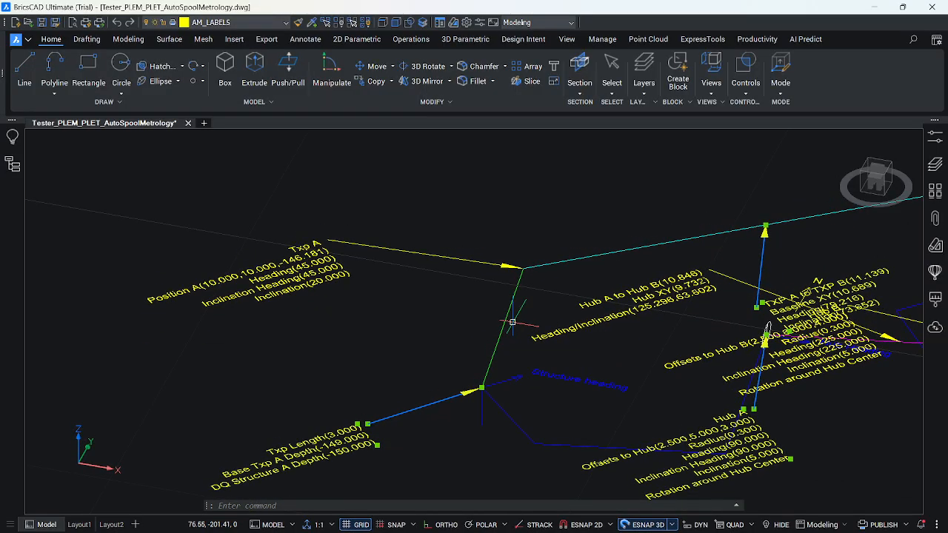
scroll(376, 325, "up", 2)
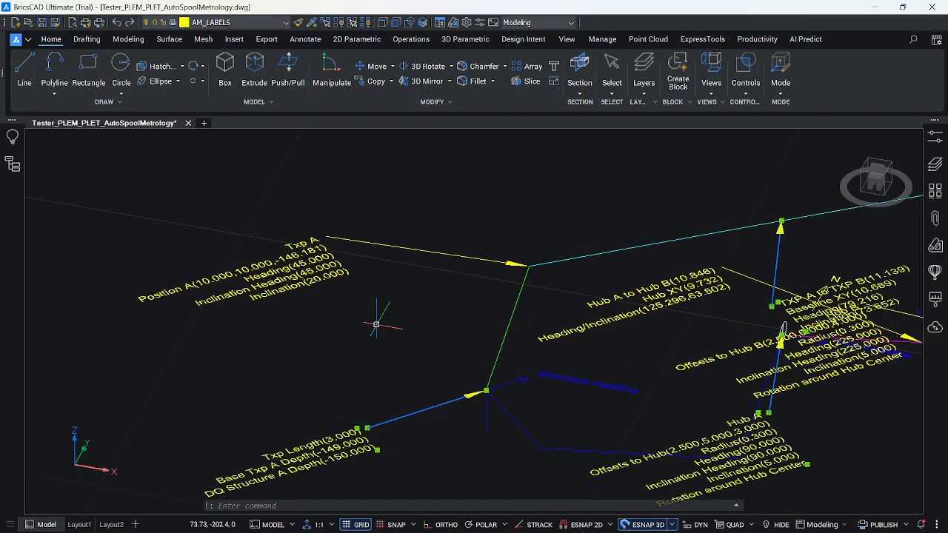
scroll(376, 324, "down", 3)
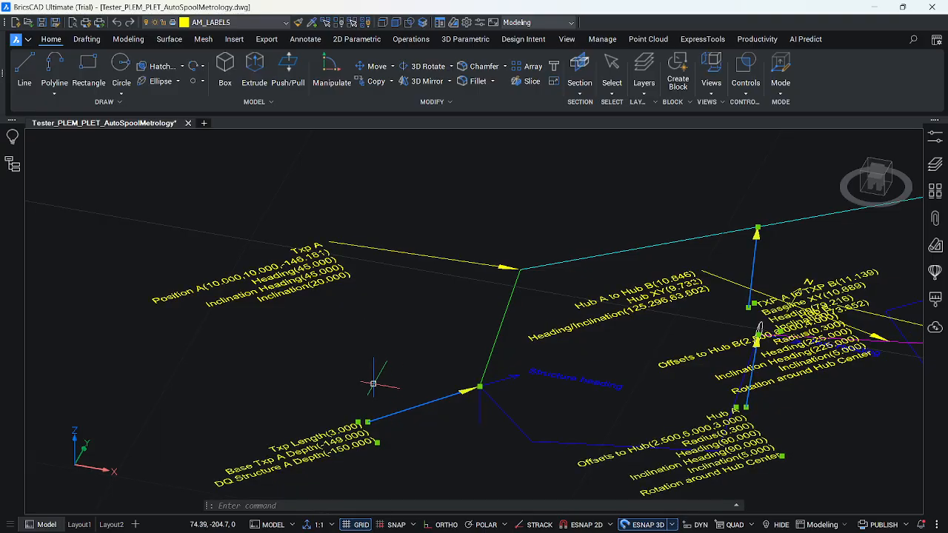
key("Escape")
key("Escape")
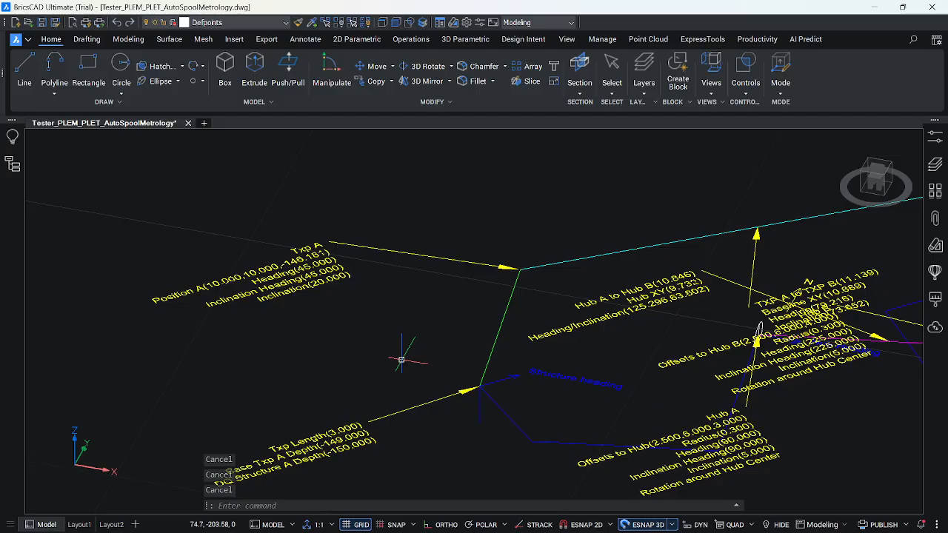
Run AUTOMET_SIMPLE_EDIT on the green Txp A transponder line and choose parameter 5, A_heading, for editing.
type("AUTOMET_SIMPLE_LOADFILE")
key("Return")
type("AUTOMET_SIMPLE_EDIT")
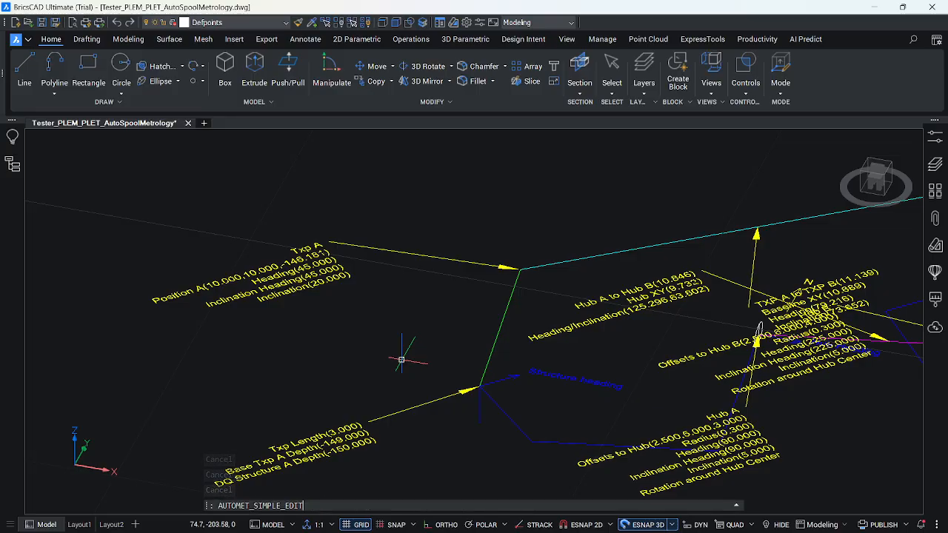
key("Return")
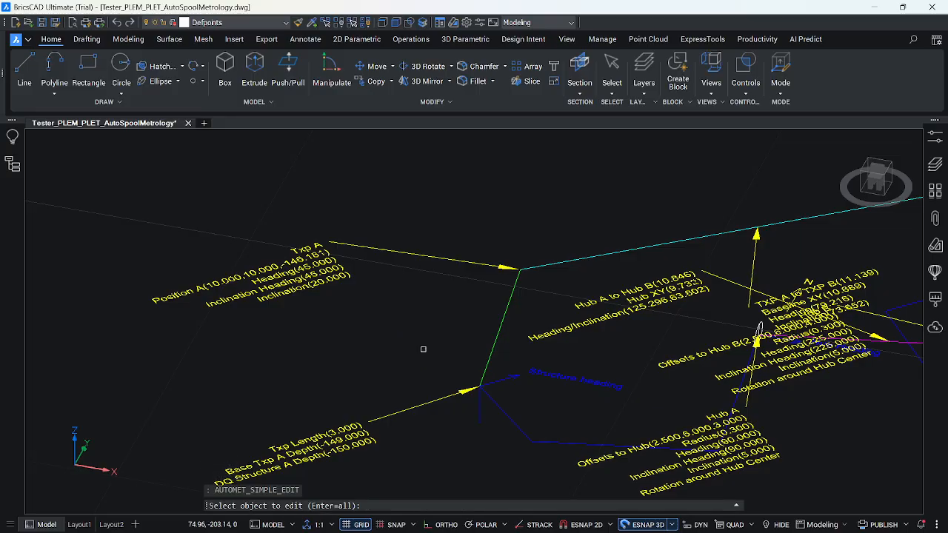
left_click(501, 322)
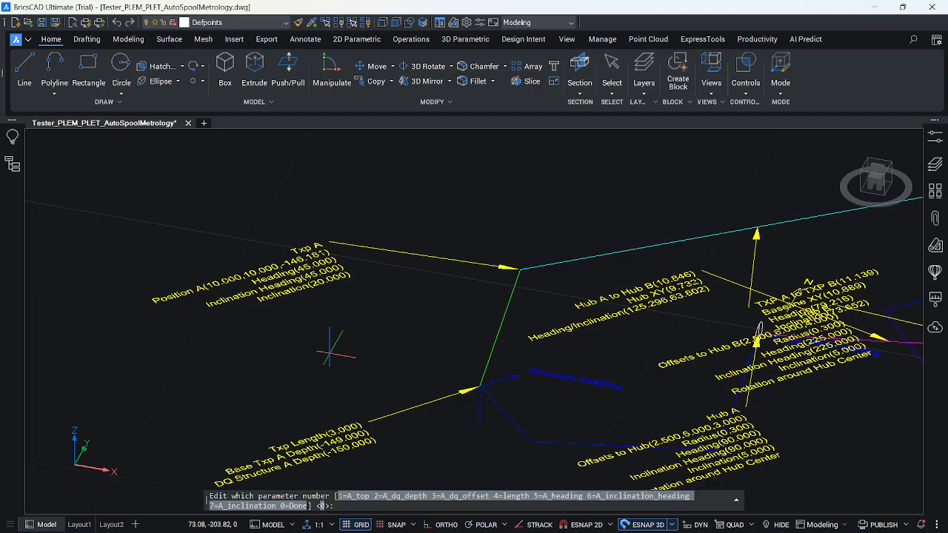
type("5")
key("Return")
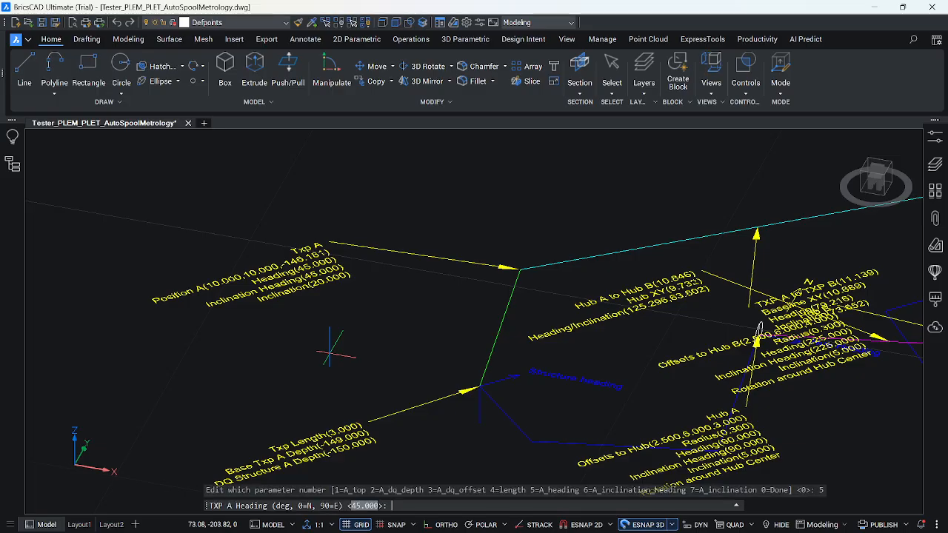
Switch to SurveyForge and look up the structure heading in the survey results for the Txp A heading entry.
key("alt+Tab")
key("alt+Tab")
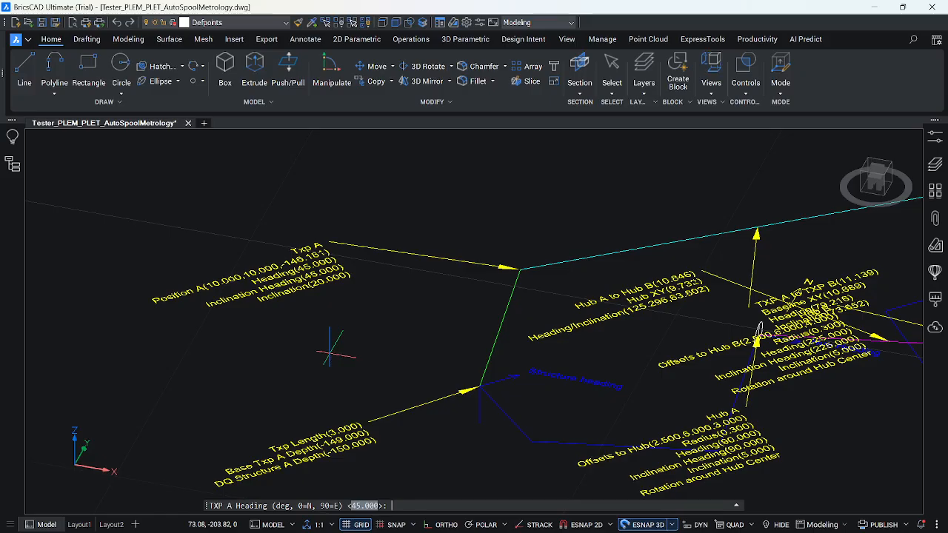
mouse_move(189, 519)
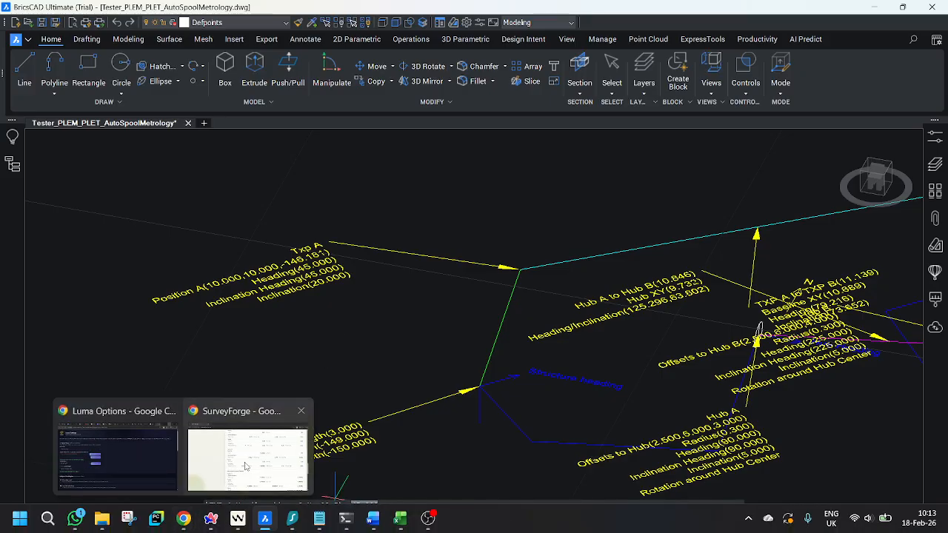
left_click(248, 459)
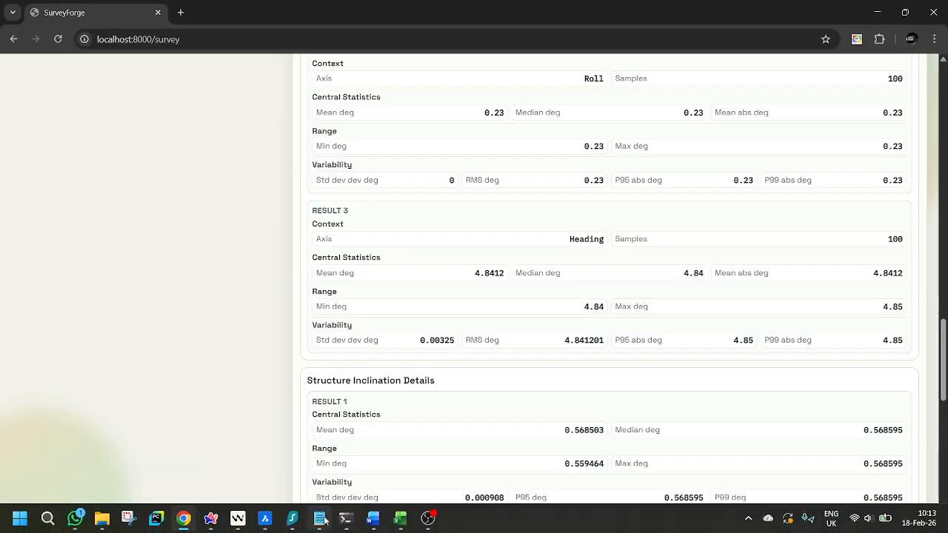
mouse_move(268, 521)
left_click(248, 459)
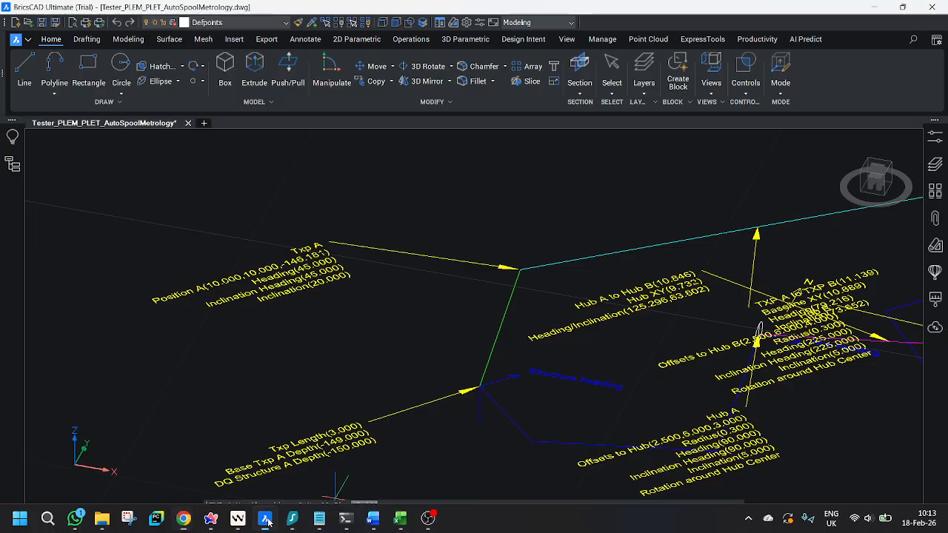
key("alt+Tab")
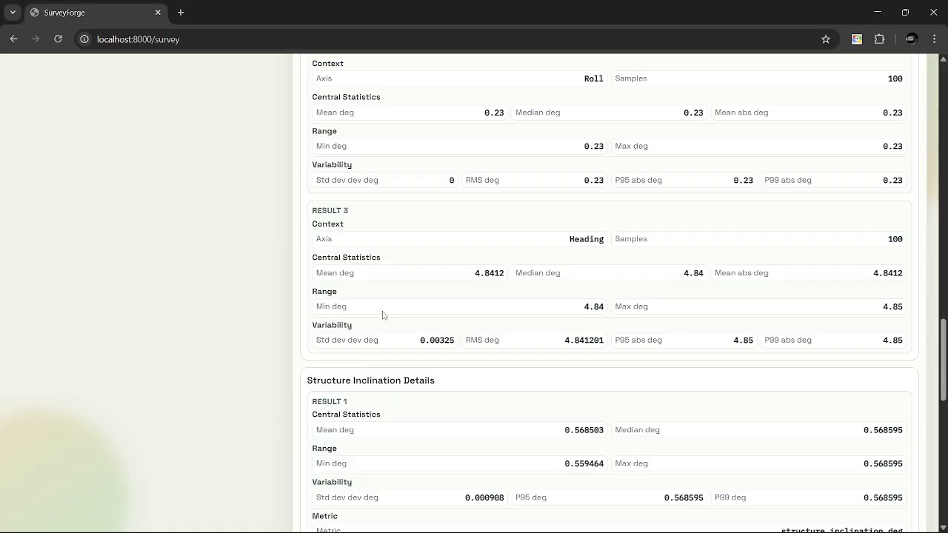
scroll(489, 274, "up", 15)
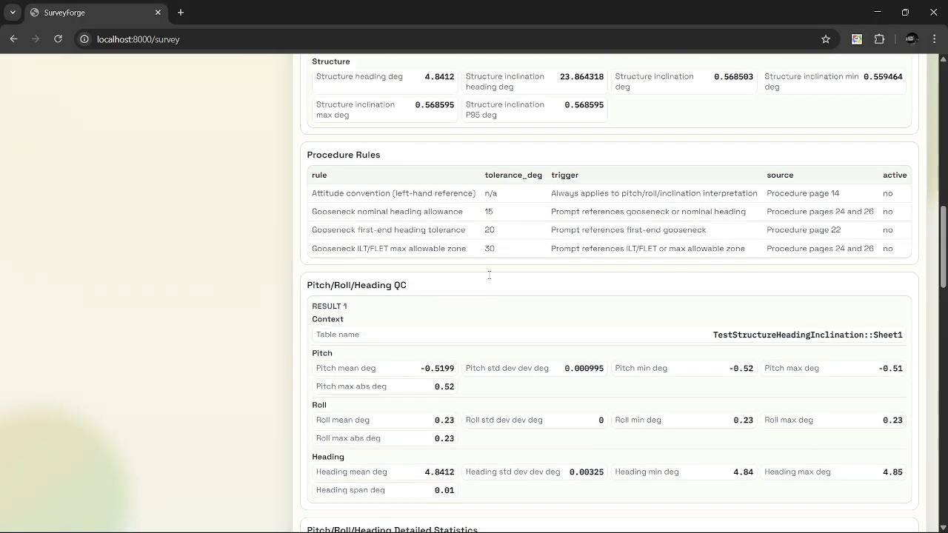
Copy the structure heading from SurveyForge, switch back to BricsCAD, and set the Txp A heading to 4.841 degrees.
scroll(488, 274, "up", 1)
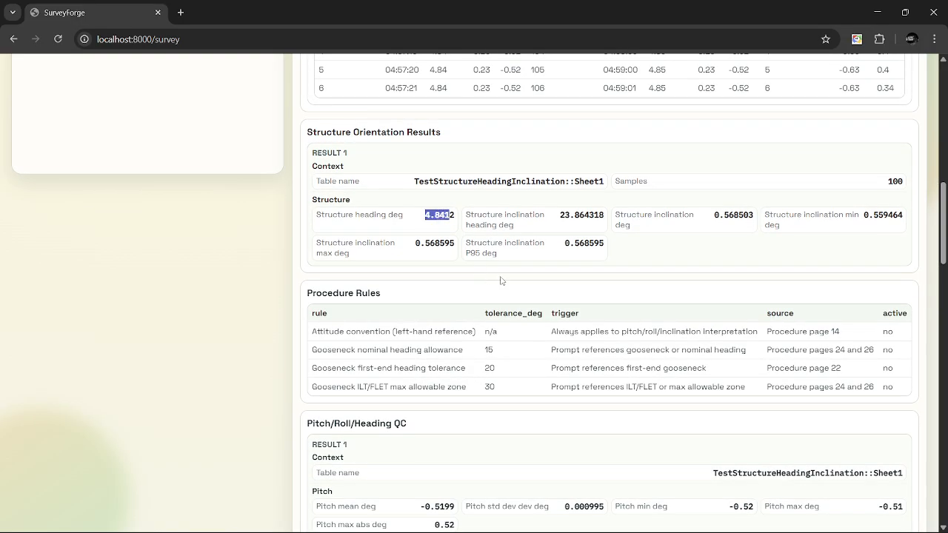
key("alt+Tab")
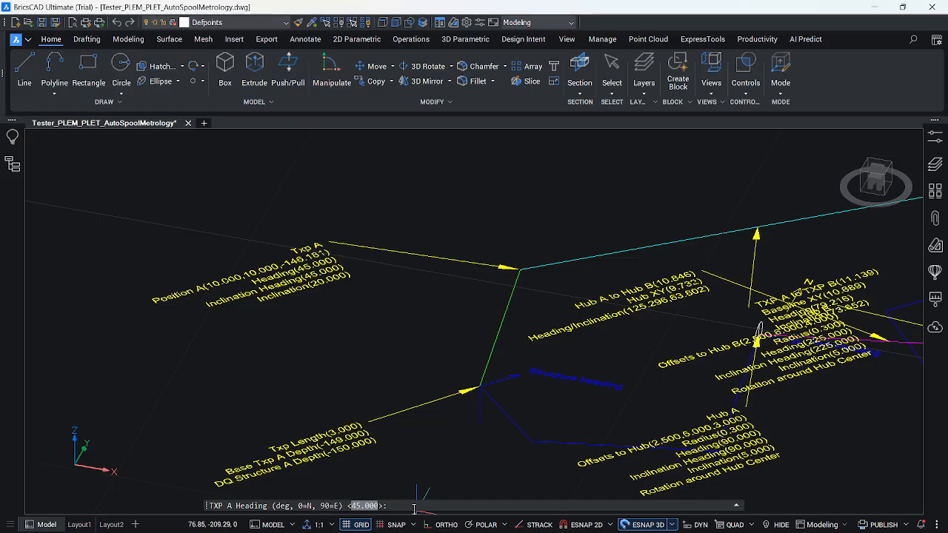
type("4.841")
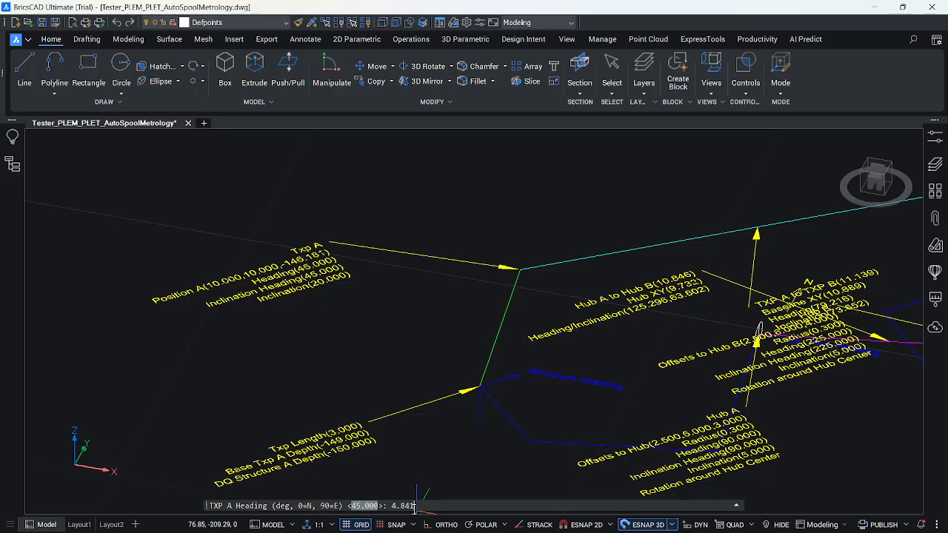
key("Return")
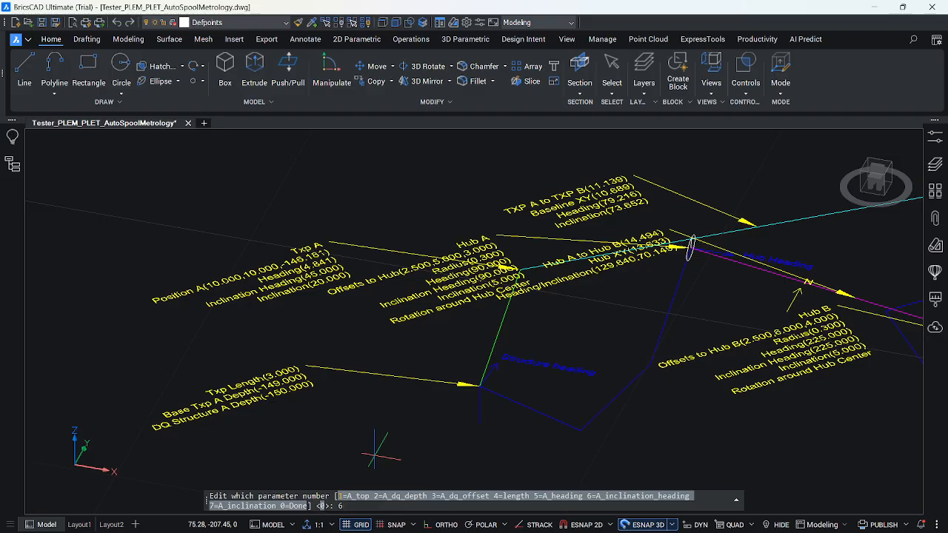
Set the Txp A inclination heading, parameter 6, to 23.864 degrees using the structure inclination heading from SurveyForge.
key("Return")
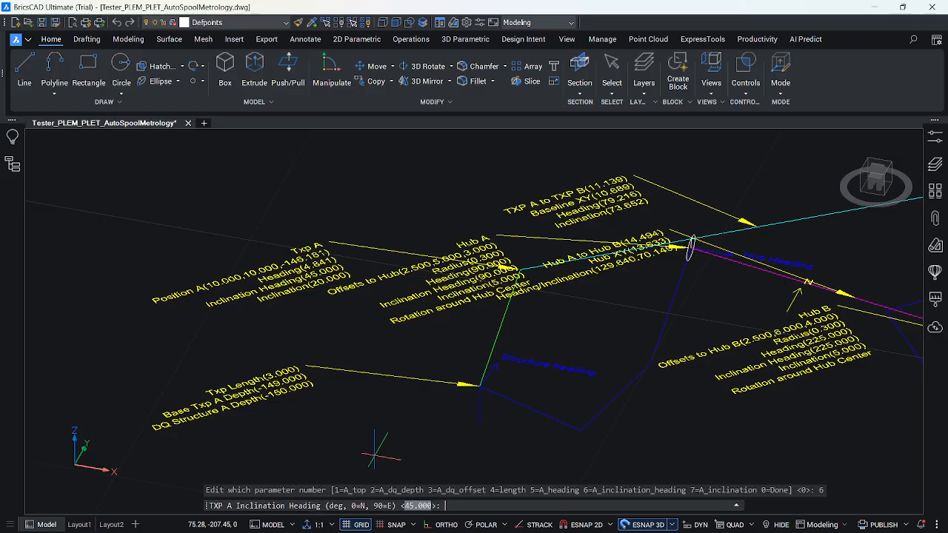
key("alt+Tab")
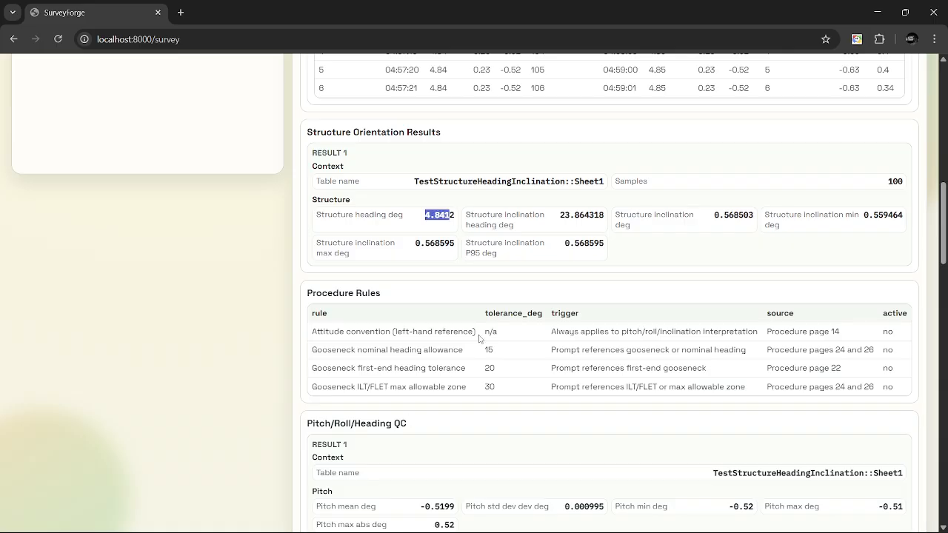
left_click_drag(560, 215, 585, 215)
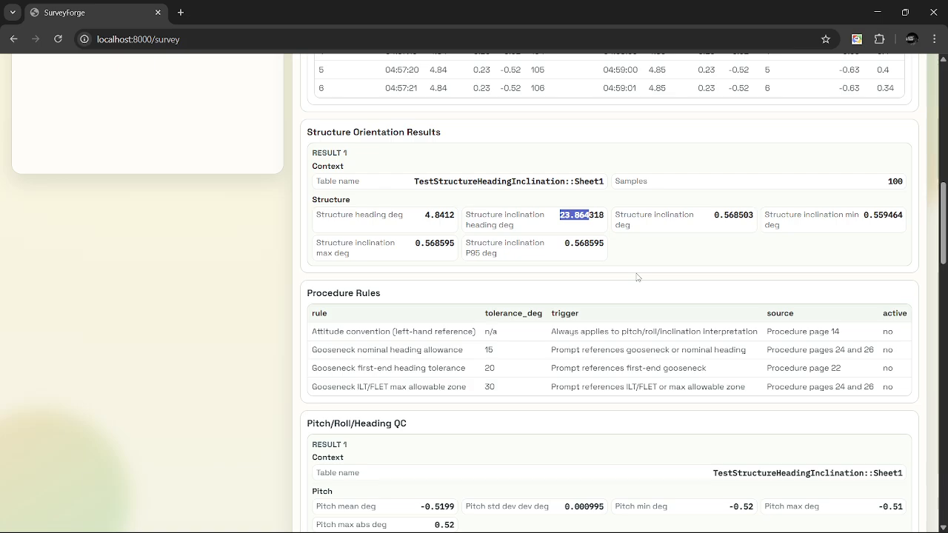
key("alt+Tab")
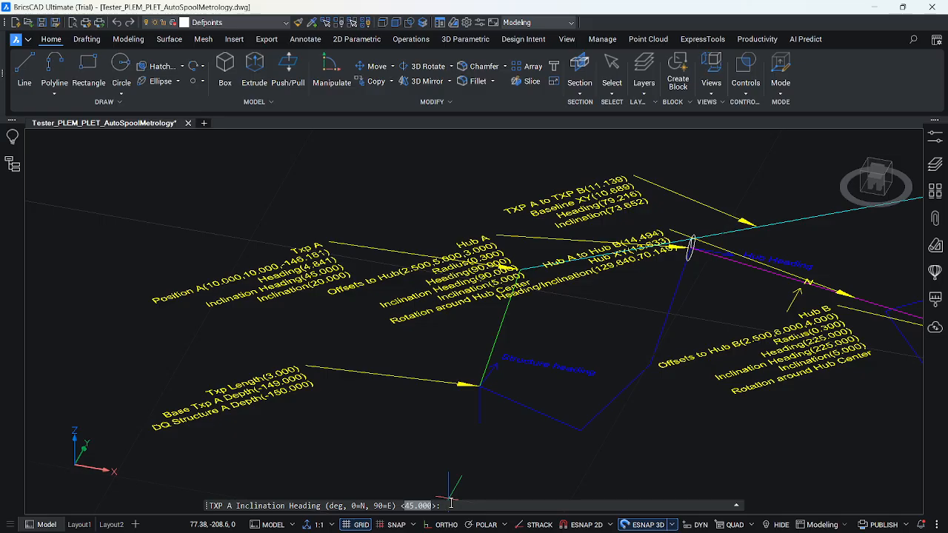
type("23.864")
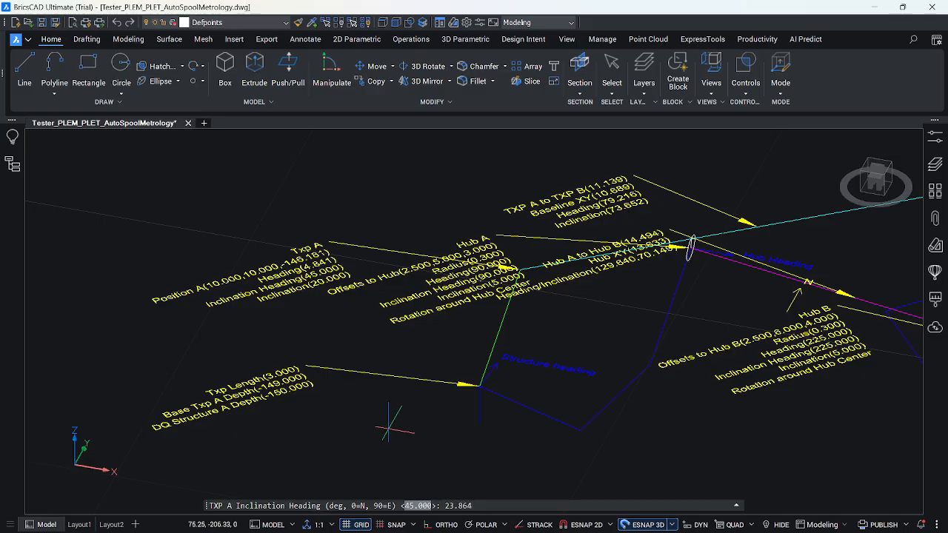
key("Return")
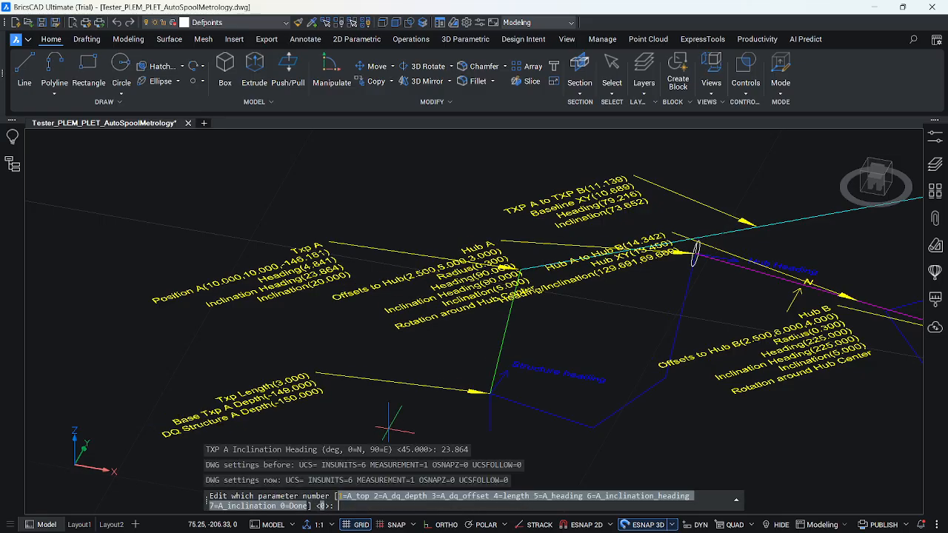
Set the Txp A inclination, parameter 7, to 0.569 degrees from SurveyForge's structure inclination, and finish the parameter edit in BricsCAD.
type("7")
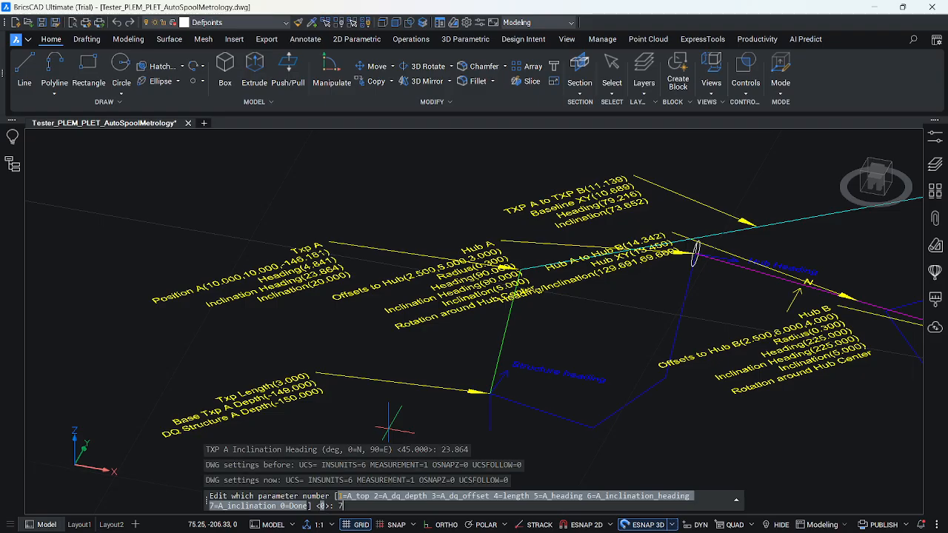
key("Return")
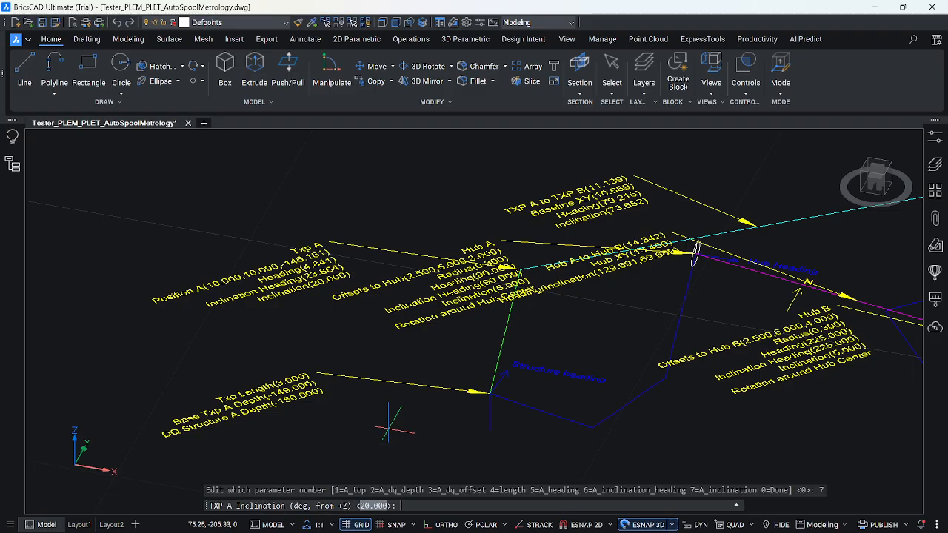
key("alt+Tab")
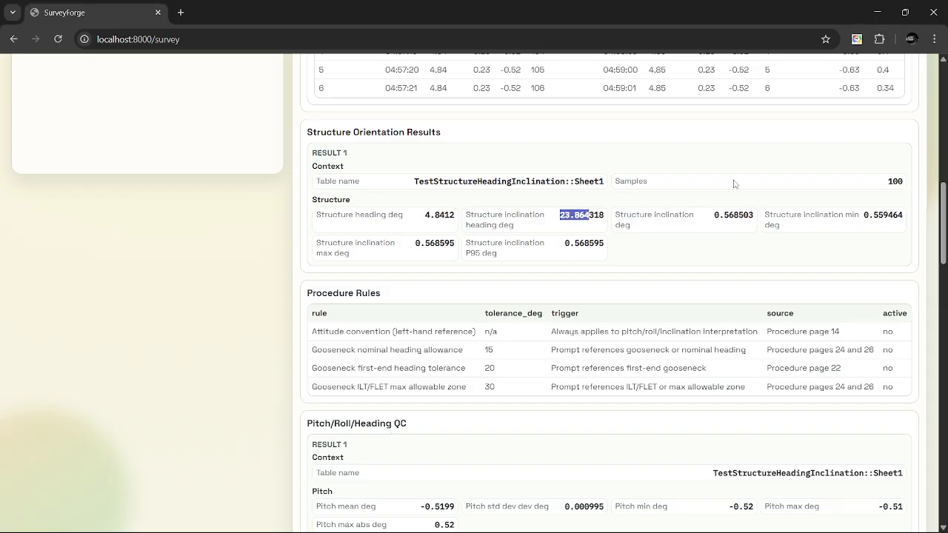
left_click_drag(713, 216, 735, 214)
key("ctrl+c")
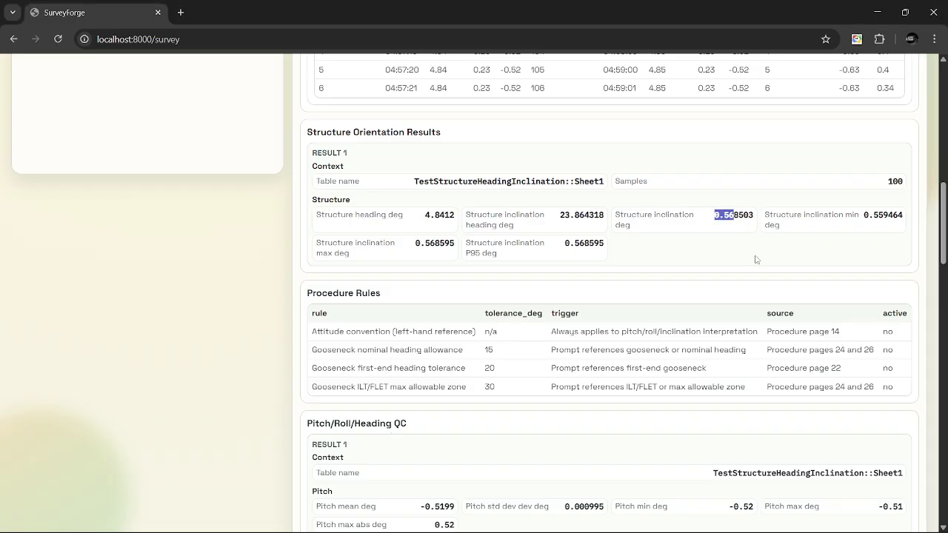
key("alt+Tab")
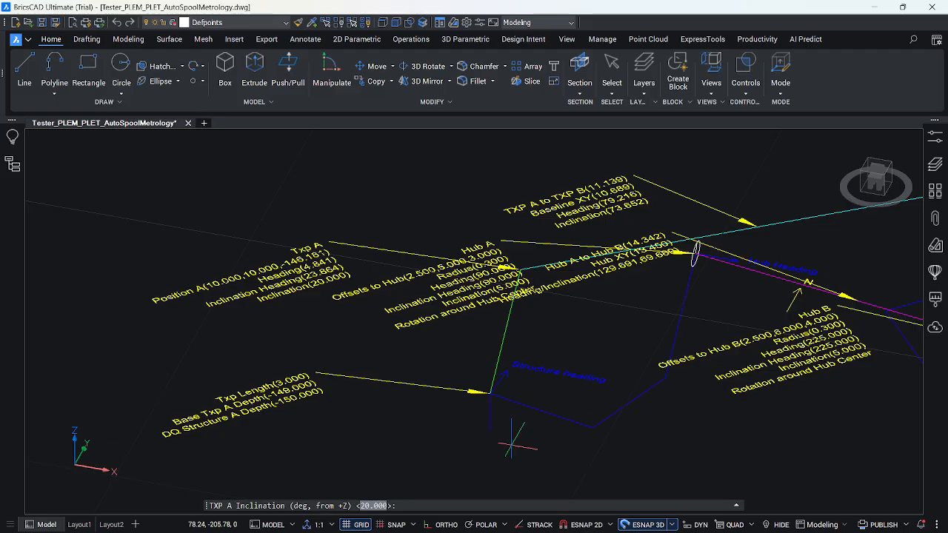
key("ctrl+v")
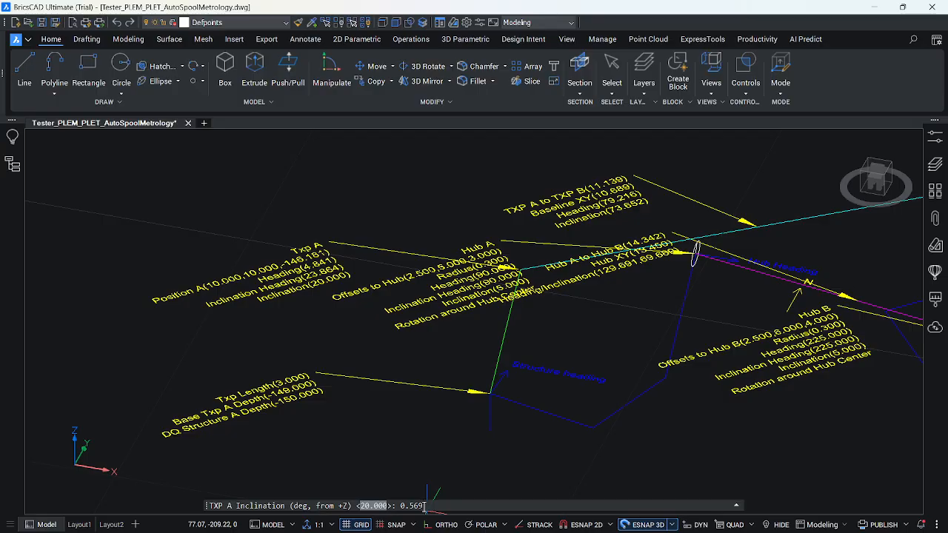
key("Return")
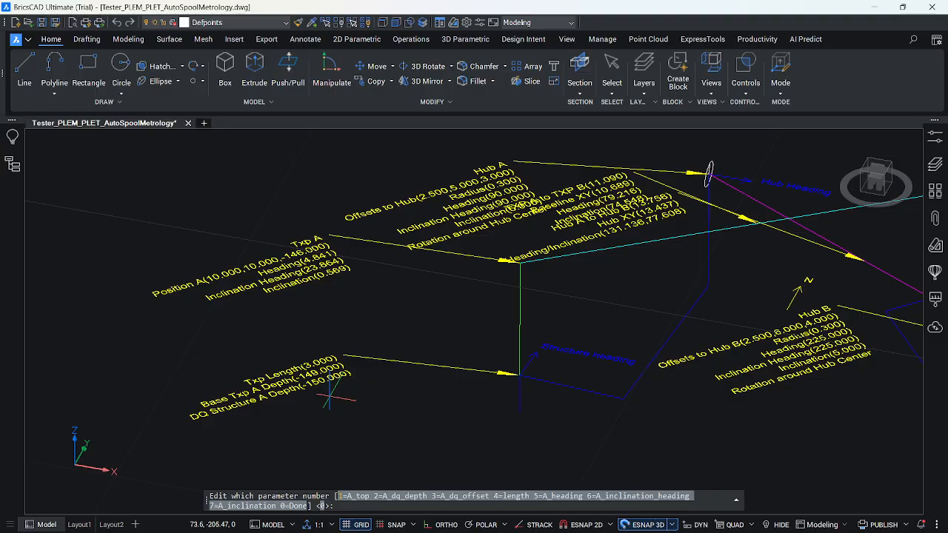
scroll(337, 407, "down", 3)
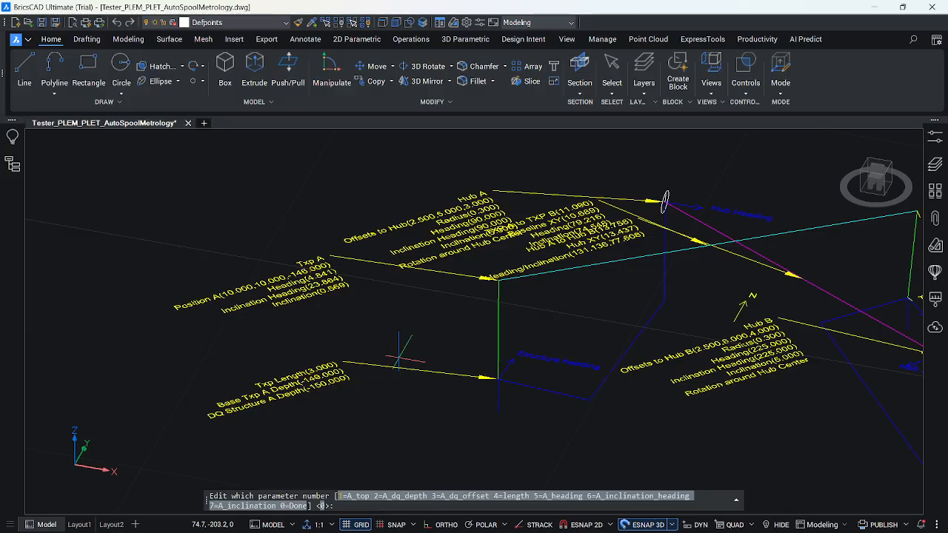
scroll(399, 358, "down", 4)
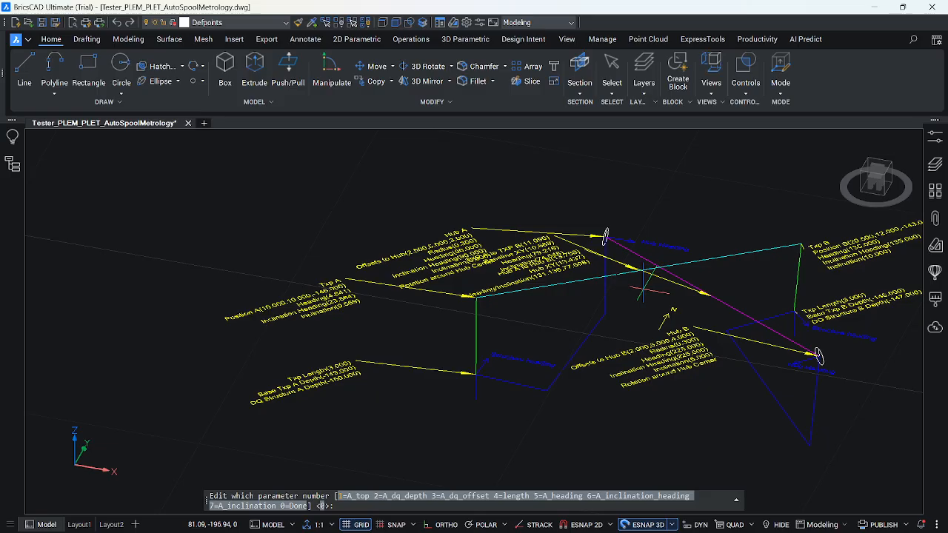
scroll(644, 286, "up", 3)
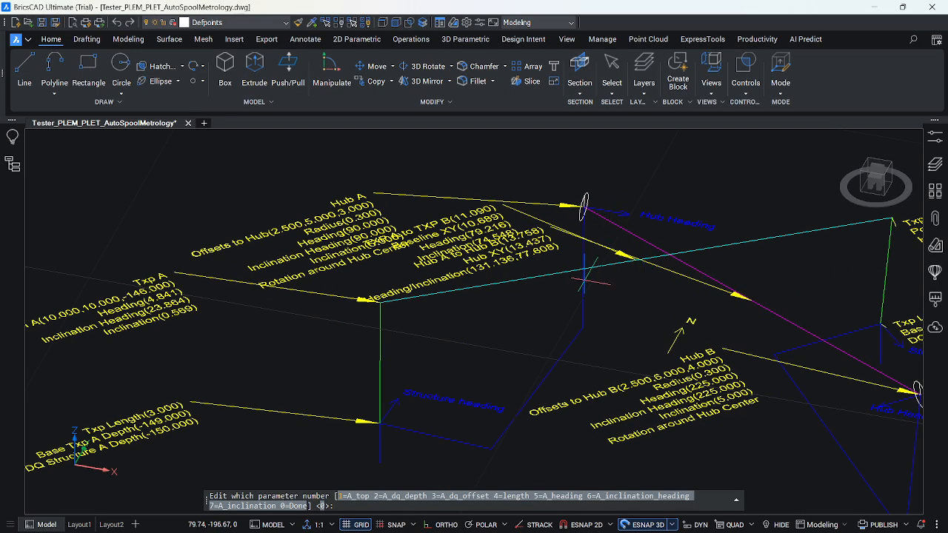
type("0")
key("Return")
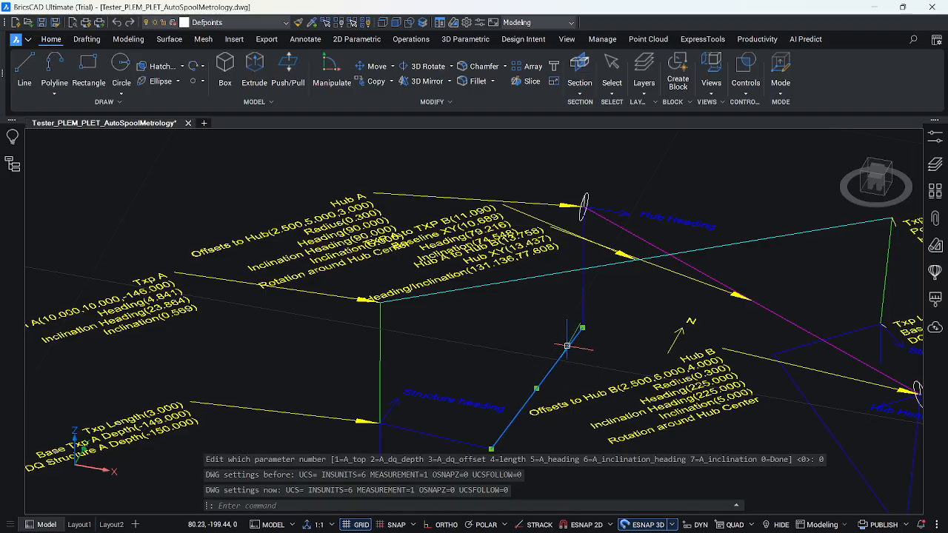
Run AUTOMET_SIMPLE_EDIT on the blue connector line below Hub A, set its hub offsets to 2.5,5,1, and finish editing.
left_click(576, 334)
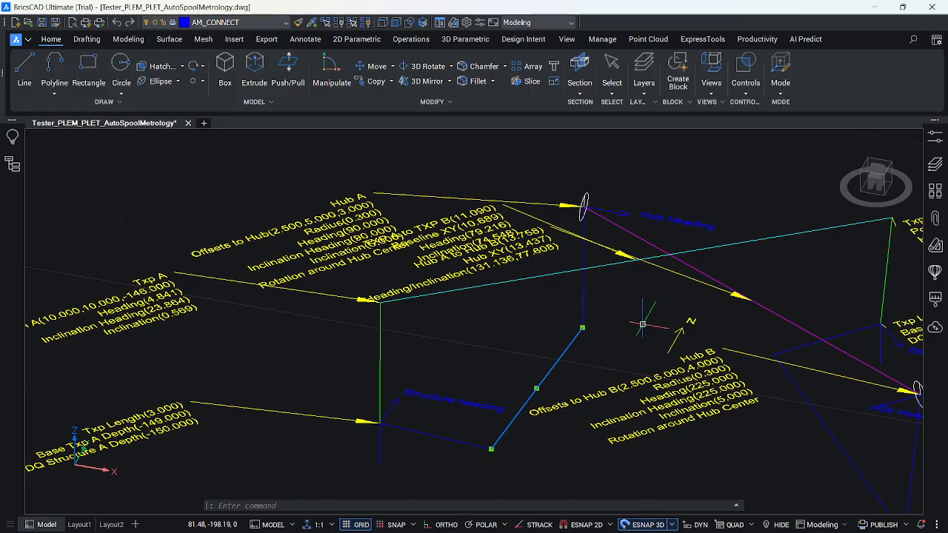
type("AUTOMET_SIMPLE_EDIT")
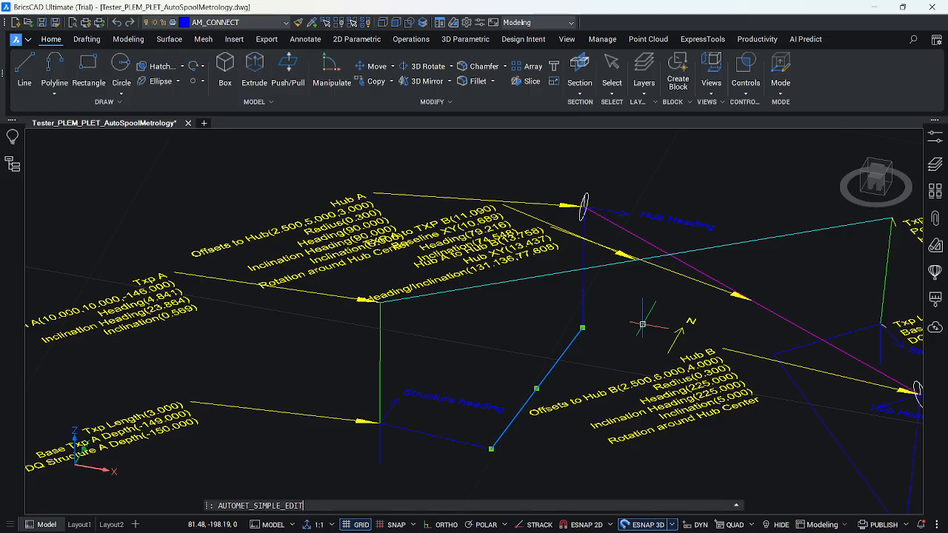
key("Return")
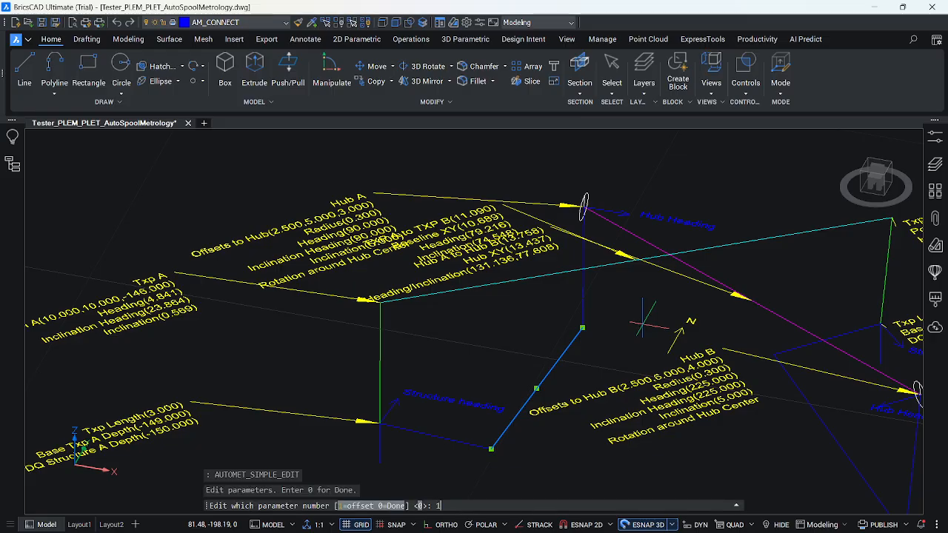
type("1")
key("Return")
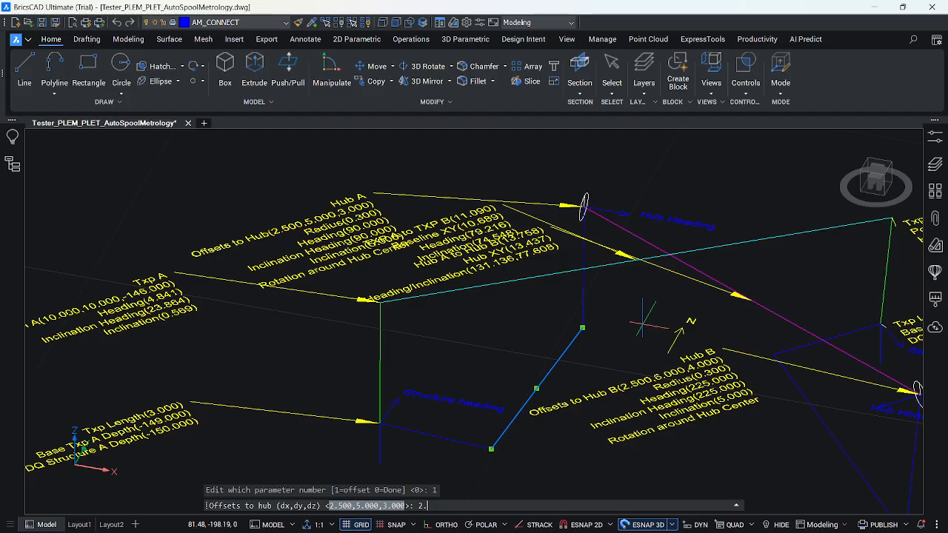
type("2.5,5,1")
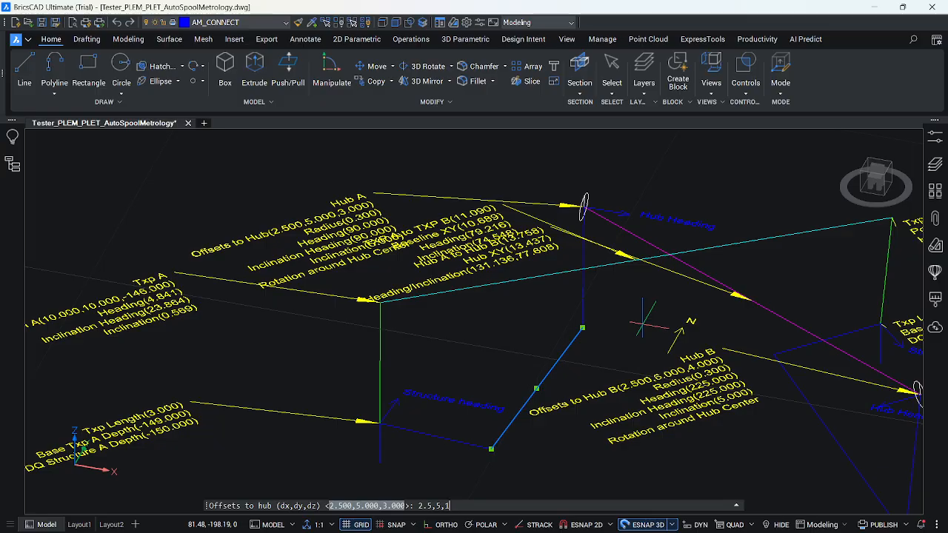
key("Return")
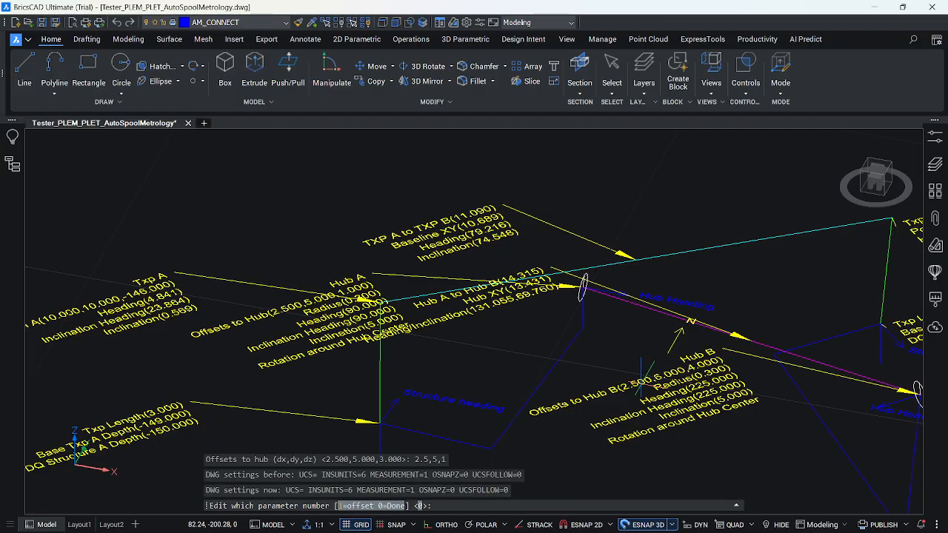
scroll(633, 383, "down", 2)
scroll(633, 381, "up", 1)
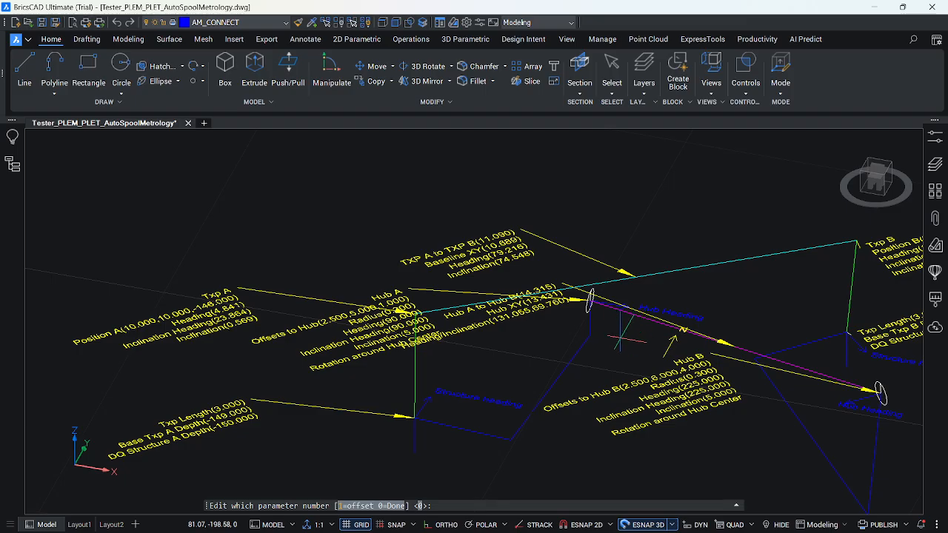
type("0")
key("Return")
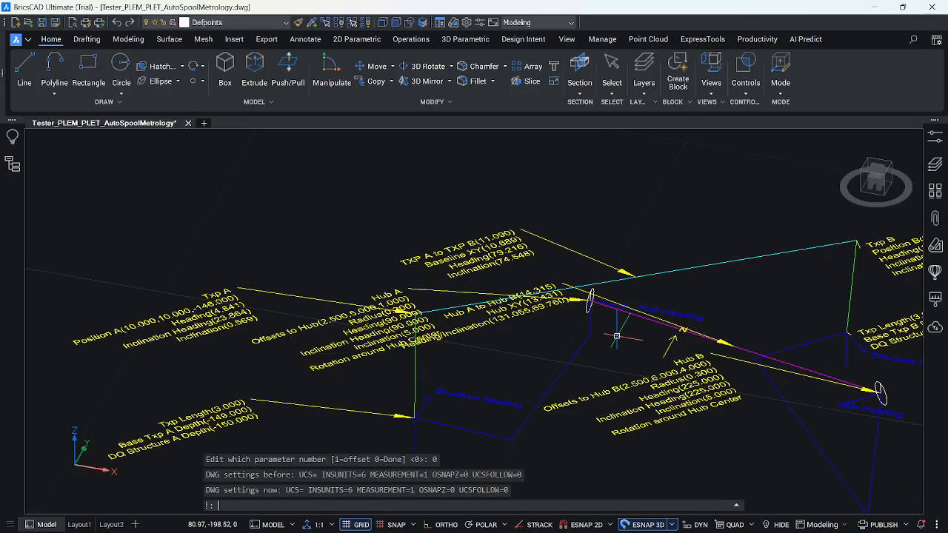
Move the Hub A to Hub B label to the clear area above the TXP A to TXP B baseline.
left_click(576, 287)
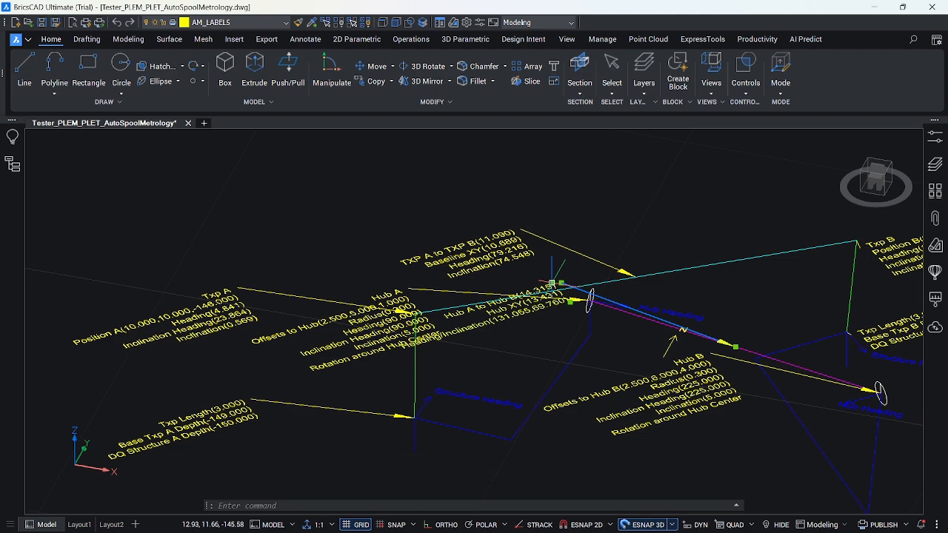
left_click(555, 283)
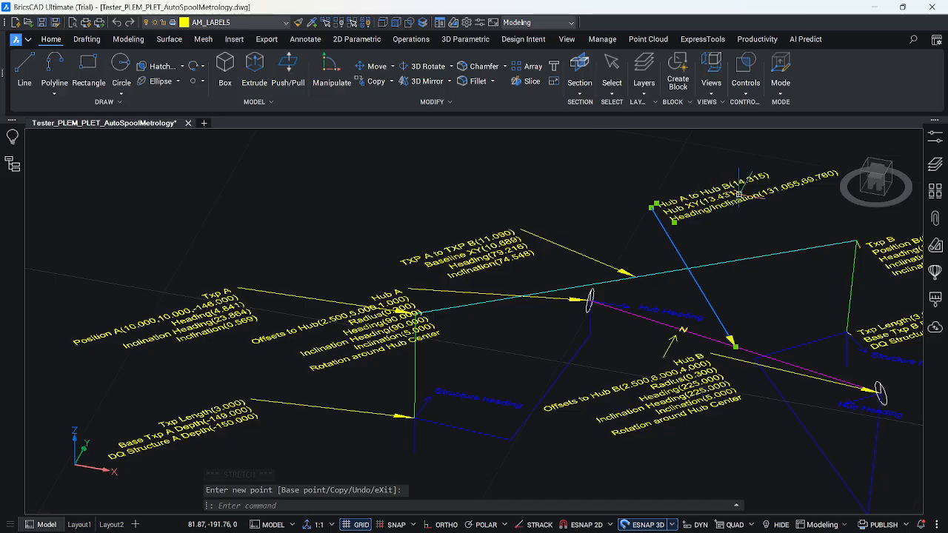
left_click(738, 193)
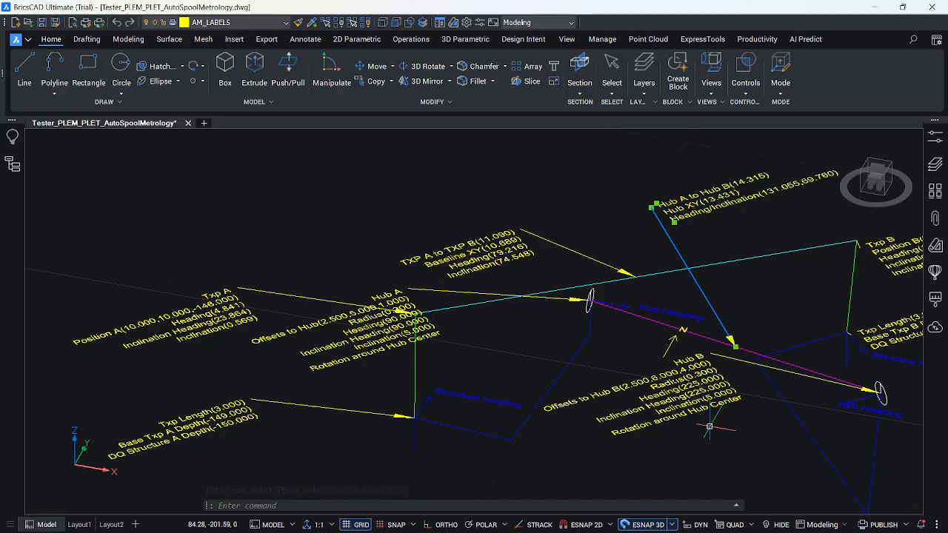
Examine the updated spool geometry and labels between Hub A and Hub B from several zoom levels and a rotated 3D view.
scroll(592, 327, "up", 1)
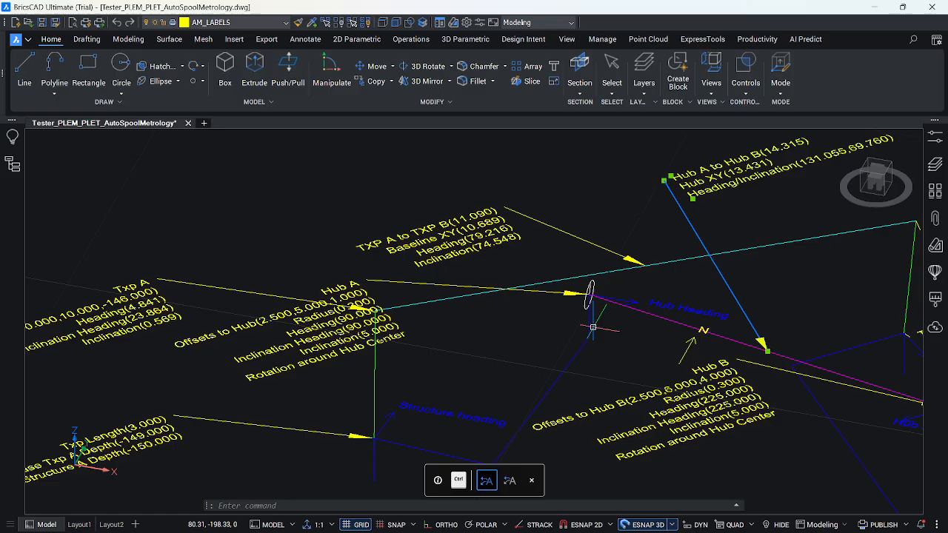
scroll(592, 326, "down", 2)
scroll(383, 411, "down", 1)
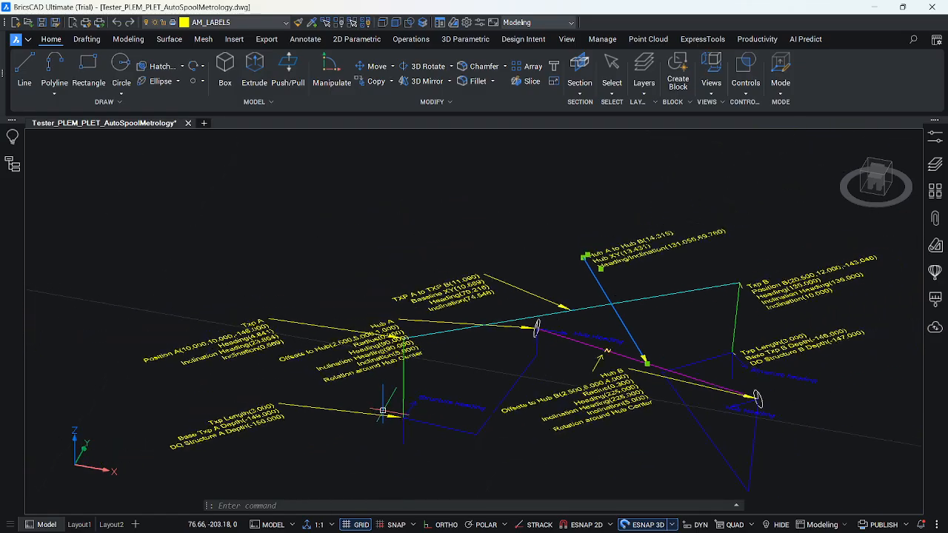
scroll(659, 411, "up", 1)
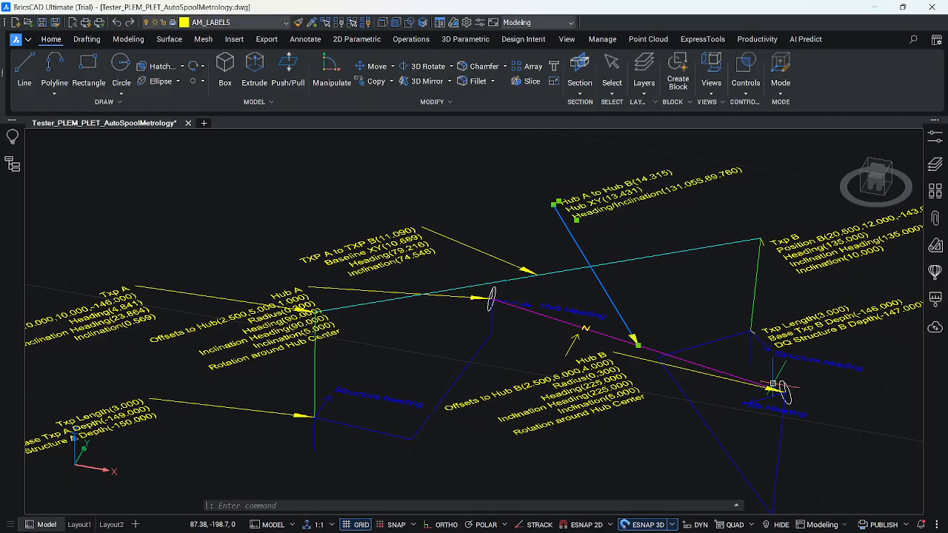
scroll(652, 383, "down", 1)
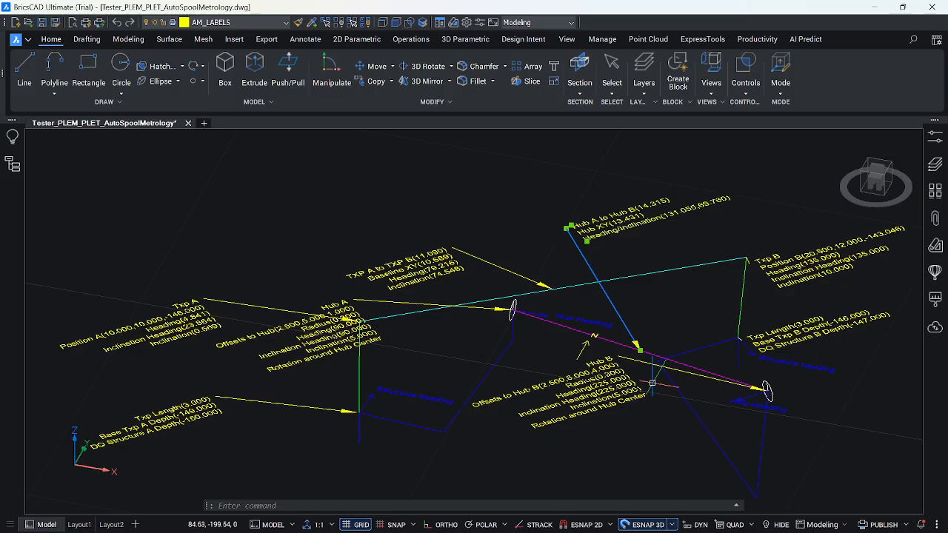
scroll(651, 383, "up", 1)
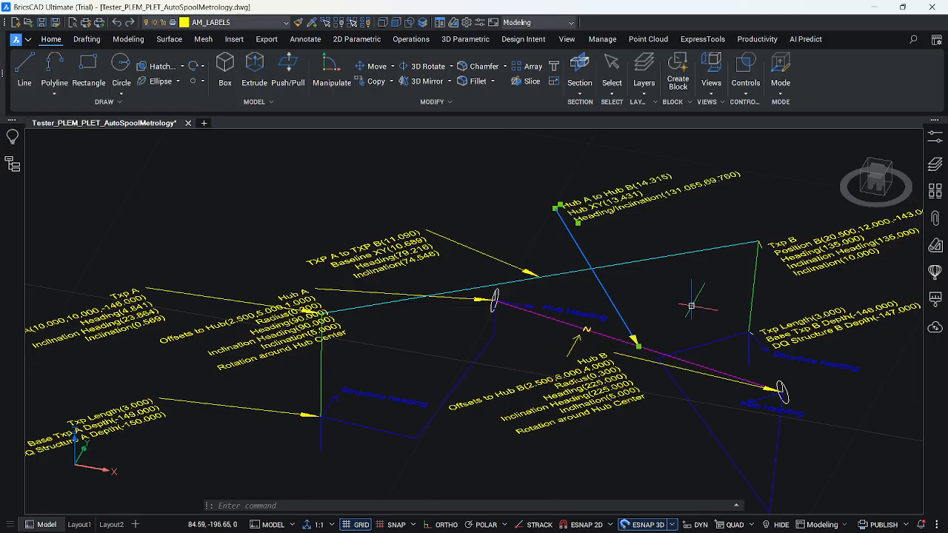
left_click_drag(874, 180, 845, 204)
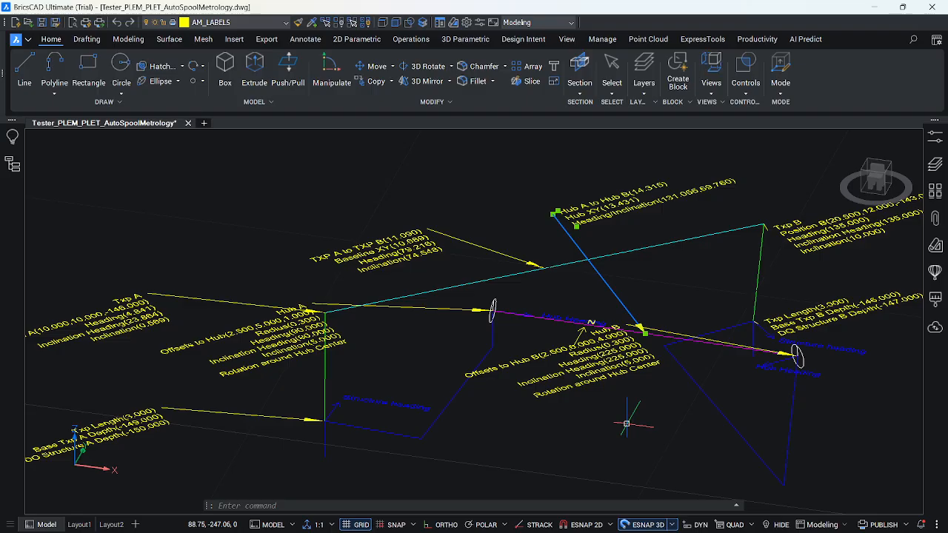
mouse_move(519, 531)
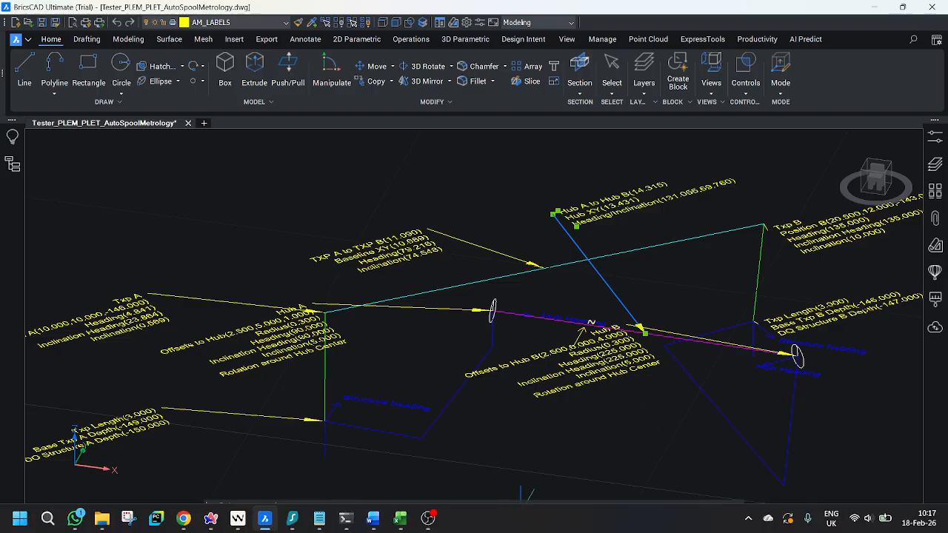
left_click(431, 520)
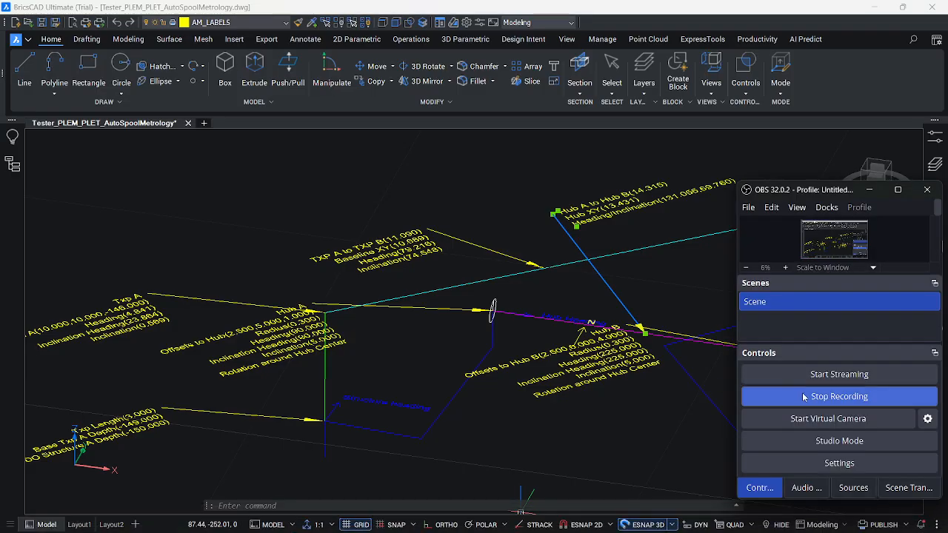